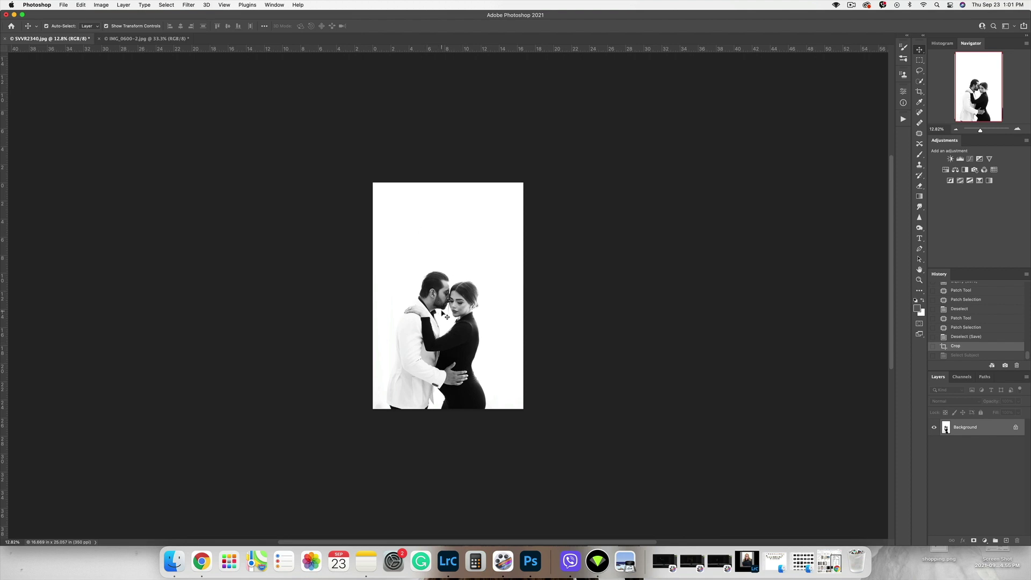
Convert the staircase photo IMG_0600-2.jpg to monochrome with a Black & White adjustment and flatten the image
click(156, 39)
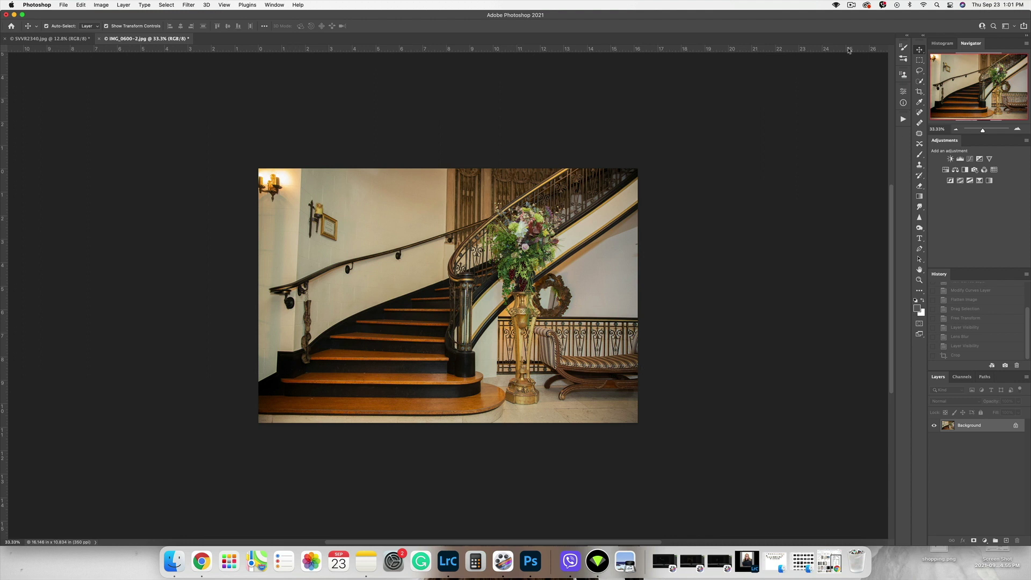
click(965, 169)
click(739, 205)
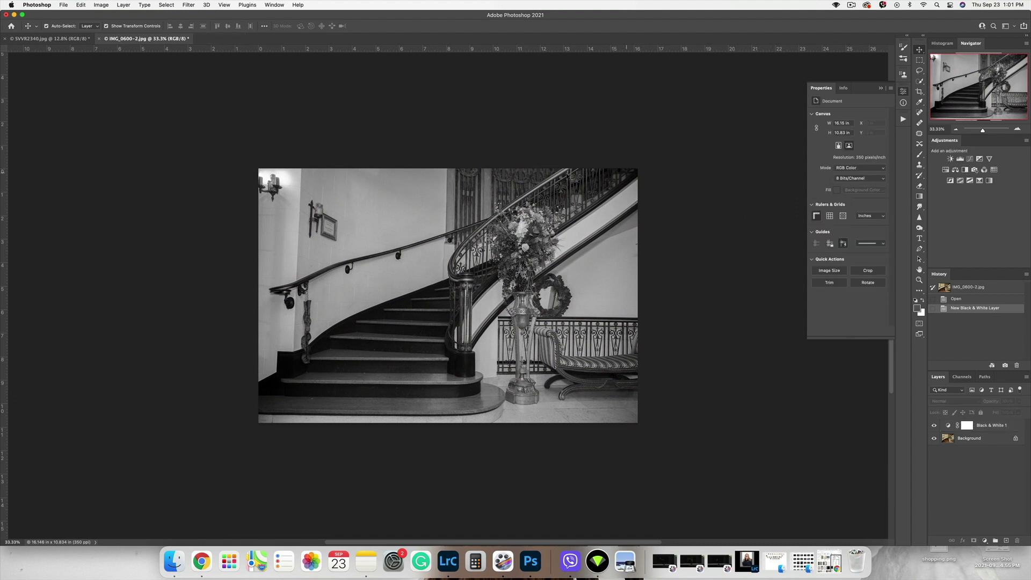
key(super+shift+e)
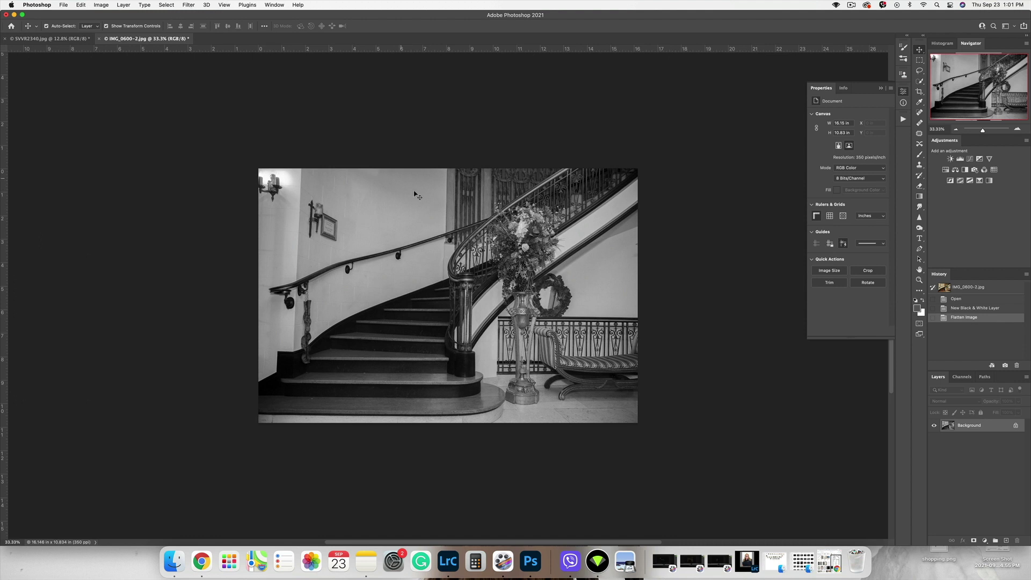
Blur the whole flattened staircase photo with the Lens Blur filter, reducing the radius slightly
click(189, 6)
mouse_move(166, 5)
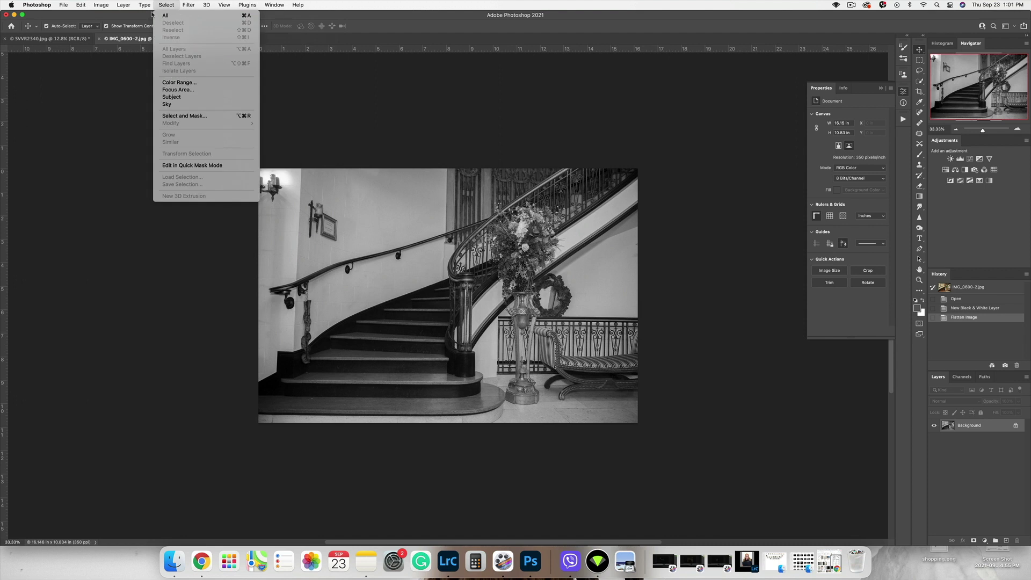
click(73, 42)
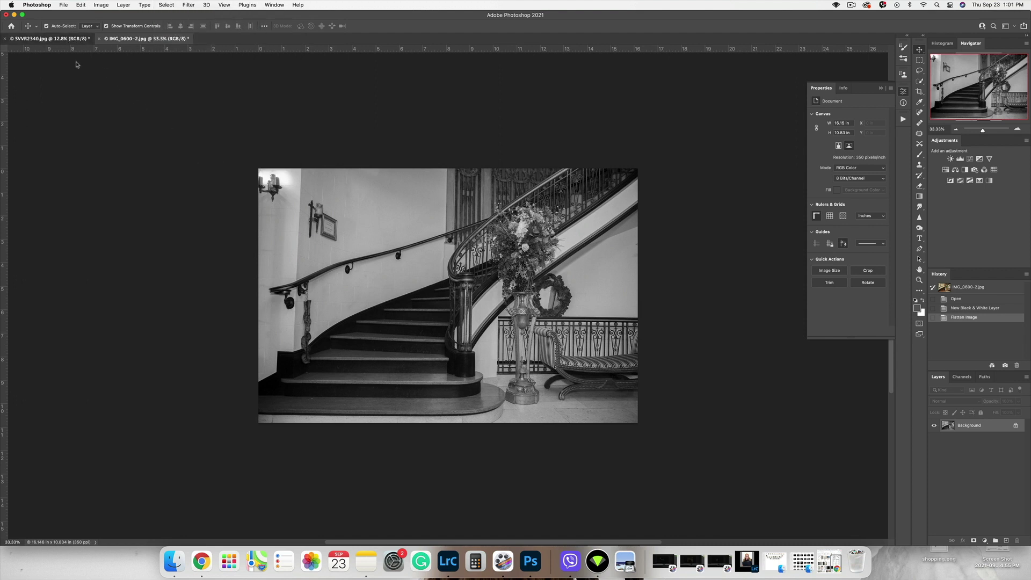
click(147, 39)
click(194, 6)
mouse_move(242, 109)
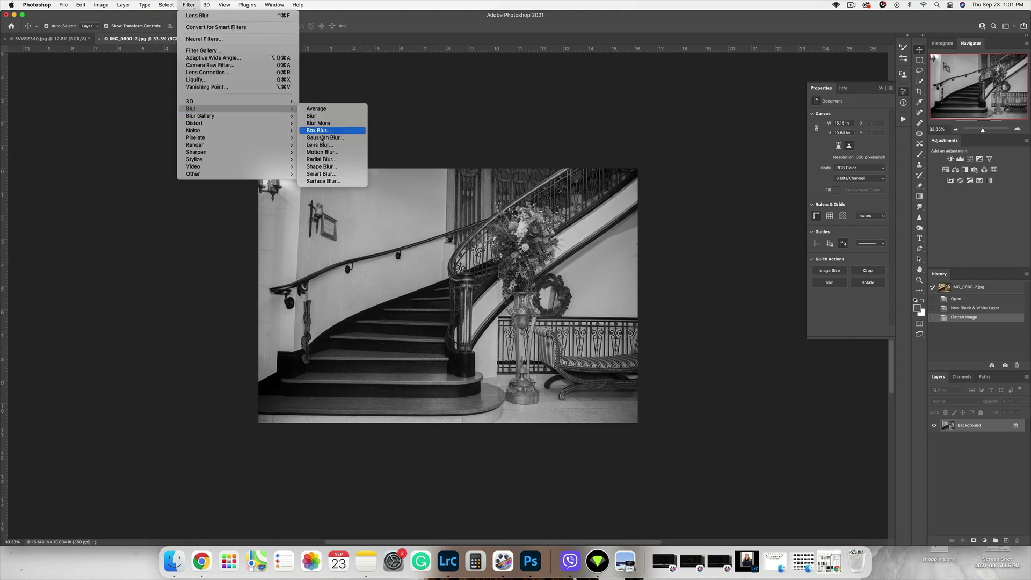
click(324, 145)
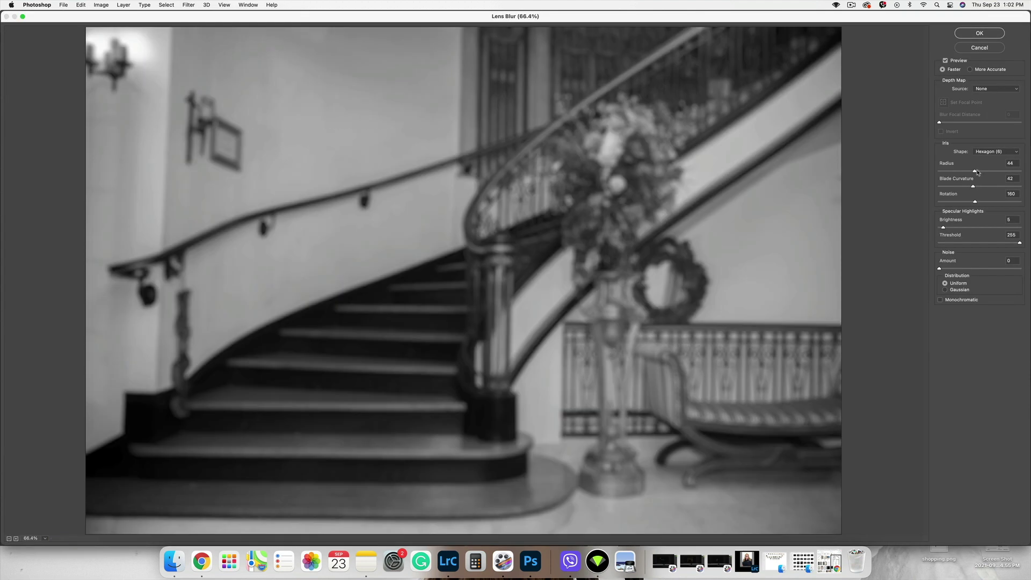
drag(975, 171, 973, 172)
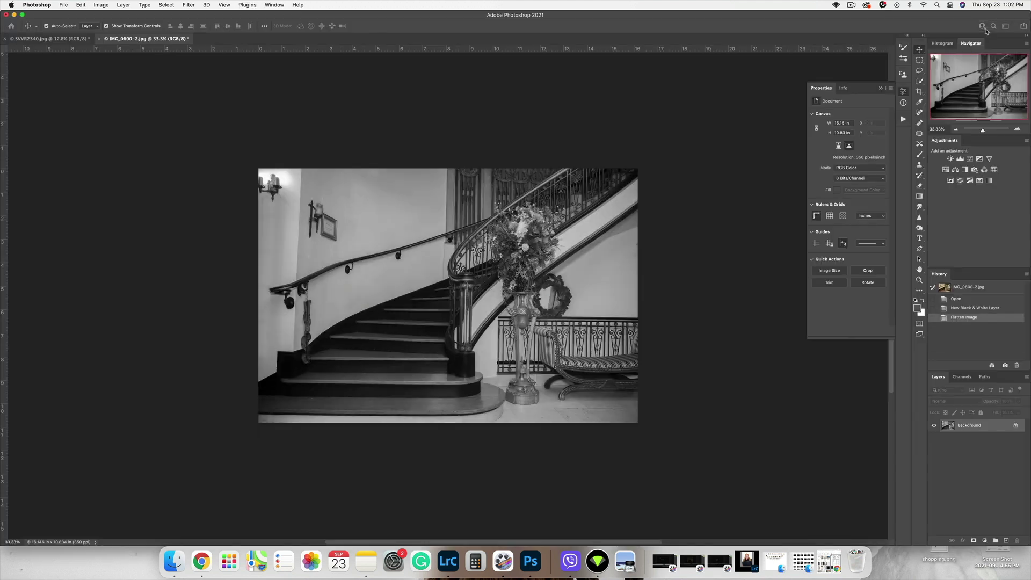
key(Return)
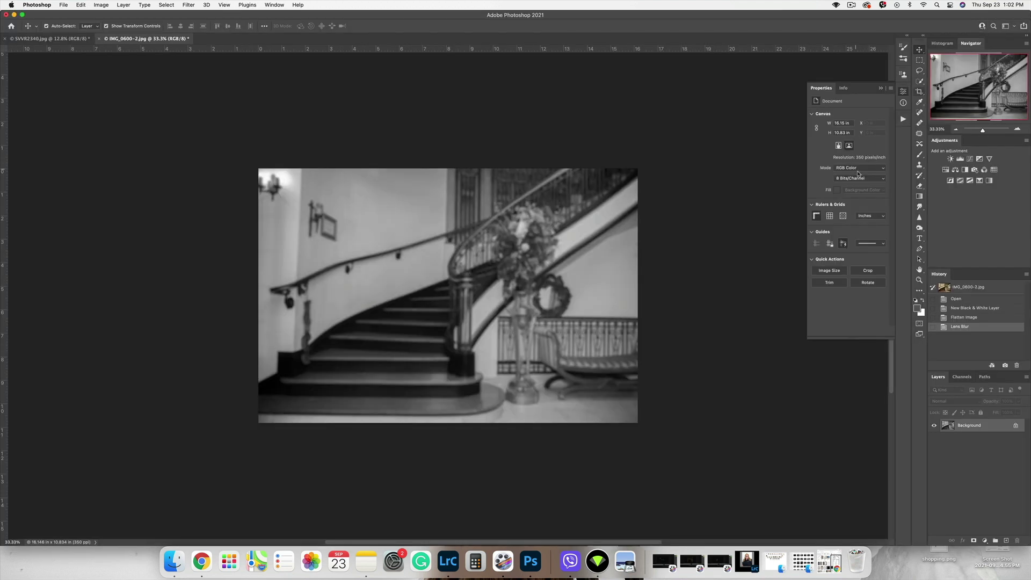
Select the embracing couple in SVVR2340.jpg with Select Subject, leaving Select and Mask without refining the edge
click(79, 39)
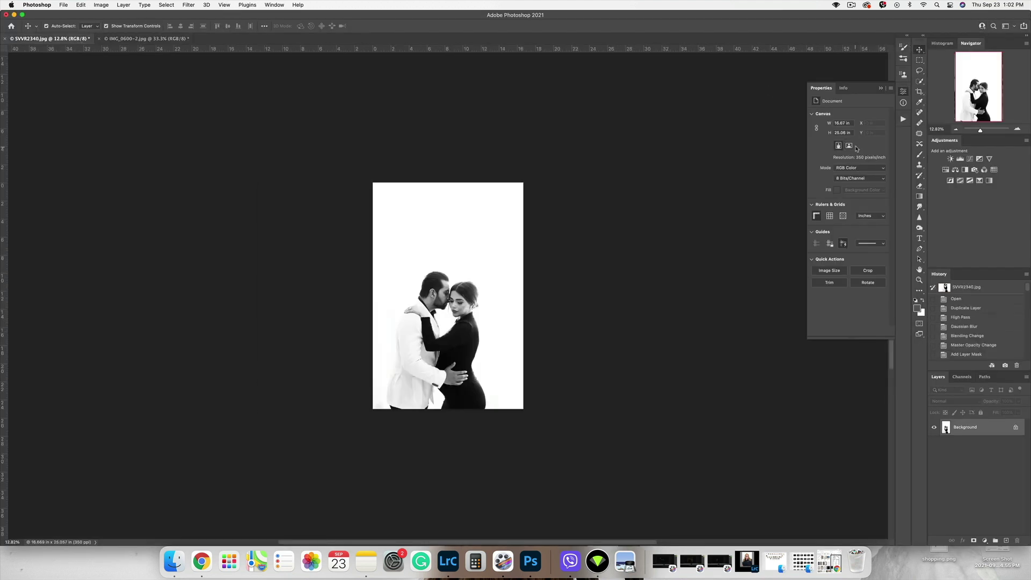
click(919, 82)
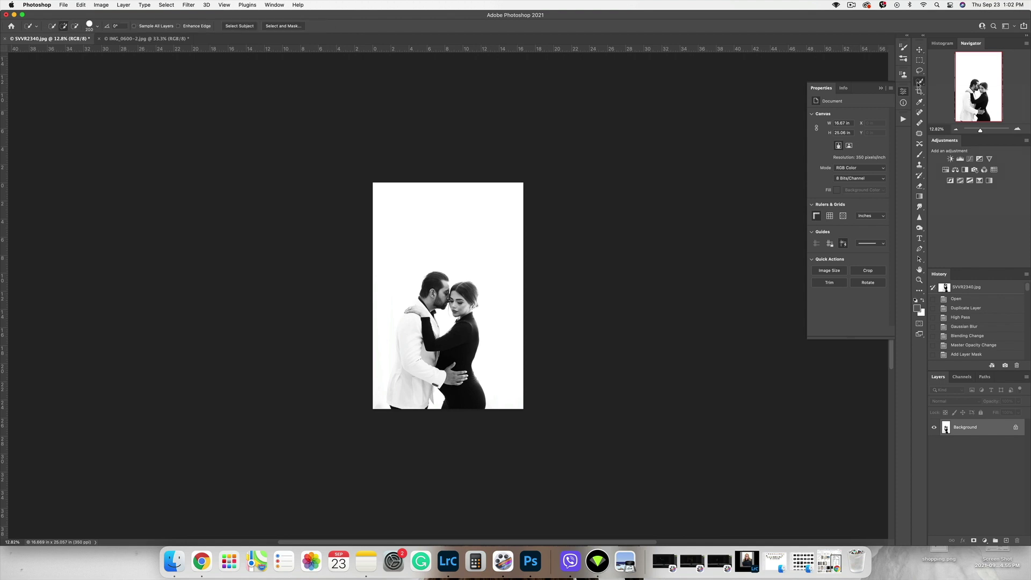
click(283, 26)
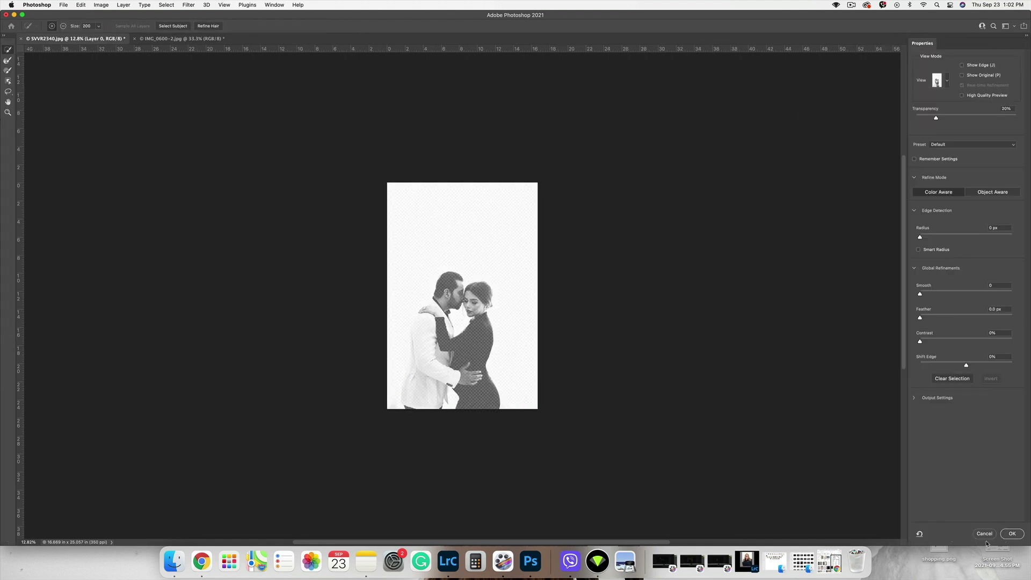
click(986, 533)
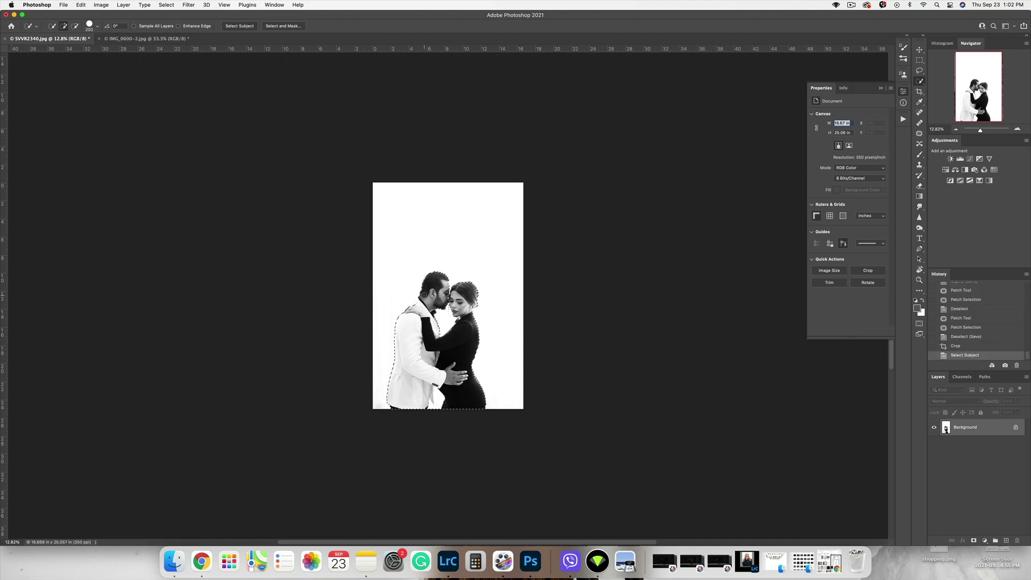
Move the selected couple into IMG_0600-2.jpg, scale them to about 48% and position them in front of the stairs
key(v)
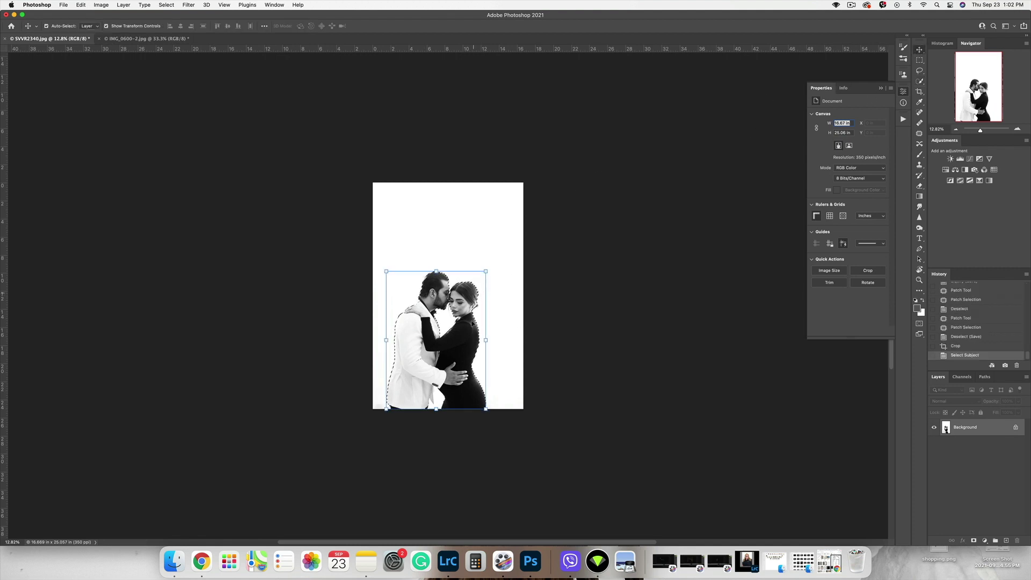
drag(463, 301, 450, 275)
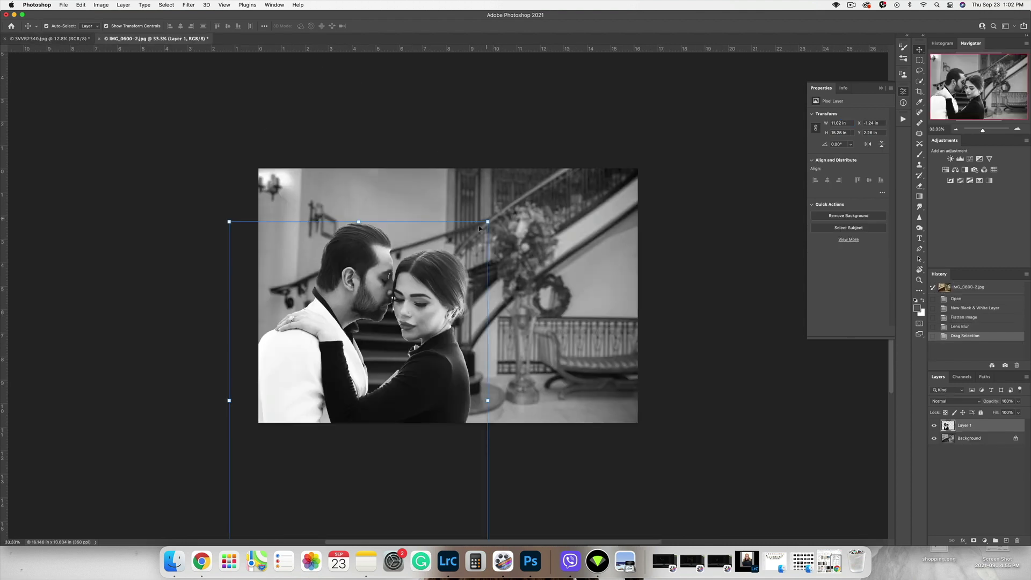
drag(487, 222, 421, 255)
drag(387, 325, 407, 287)
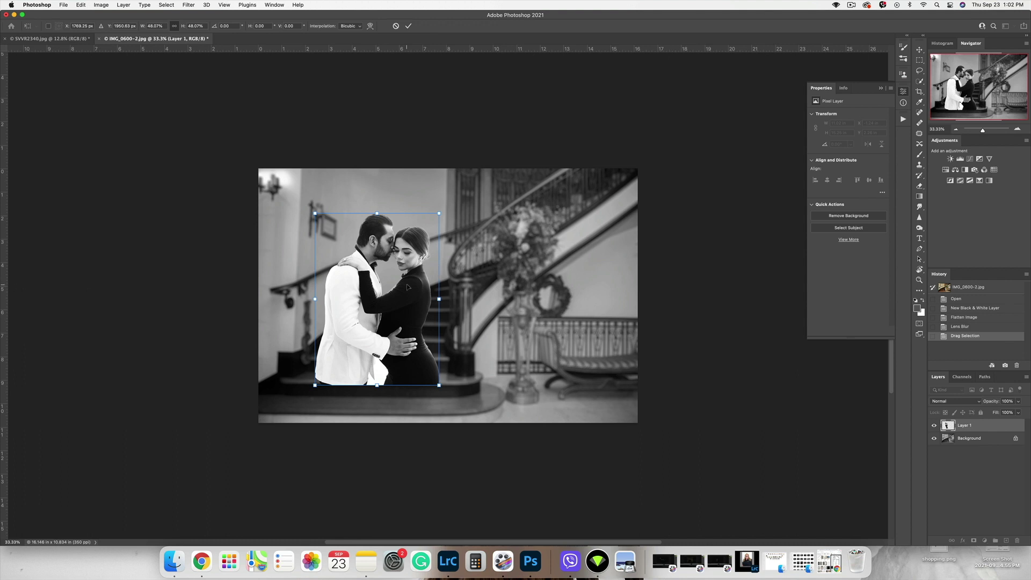
Crop the staircase composite to about 9.24 in high so it ends level with the couple's lower edge
click(920, 92)
mouse_move(634, 424)
mouse_down()
mouse_move(632, 396)
mouse_move(629, 406)
mouse_up()
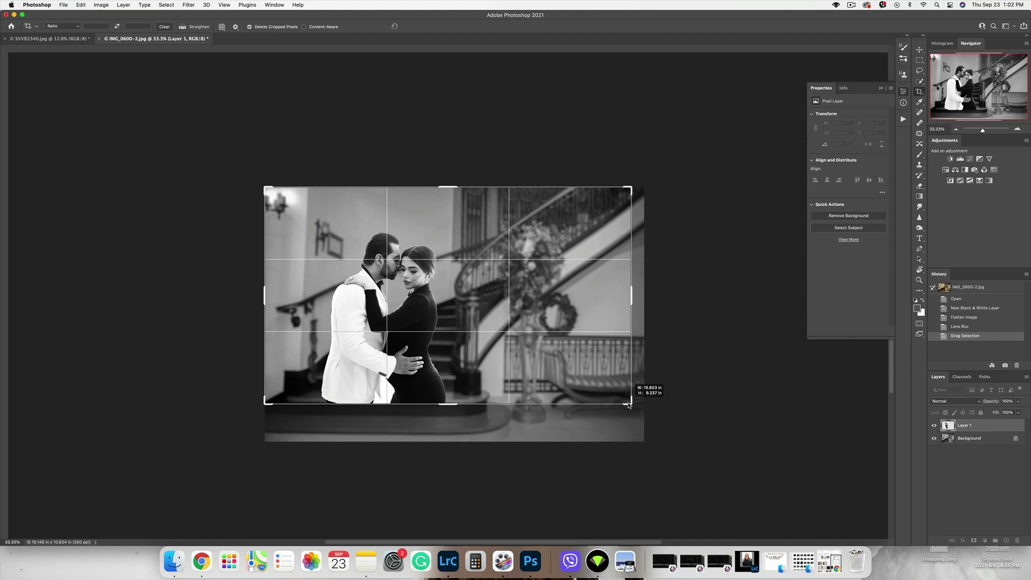
key(Return)
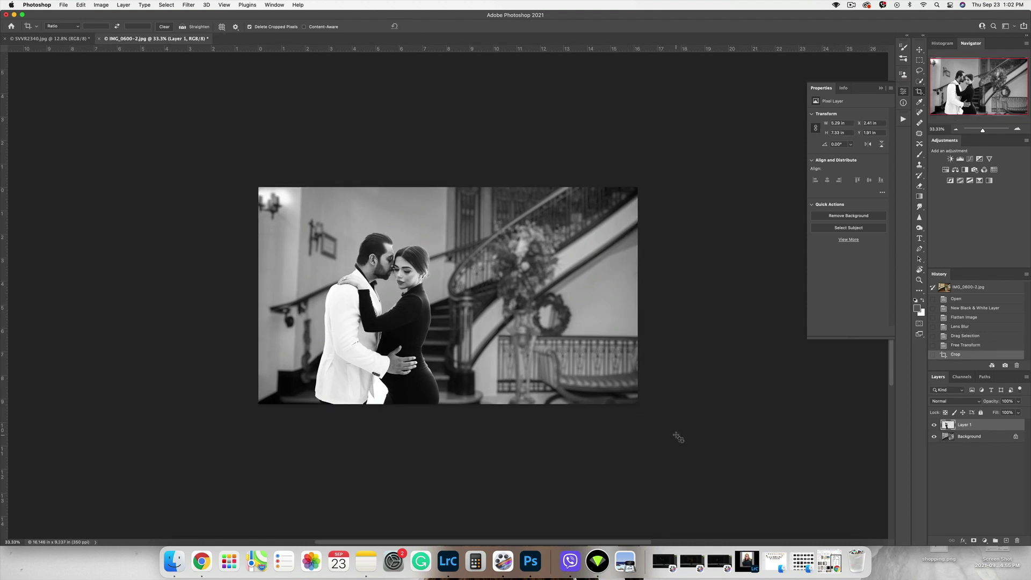
Add a layer mask to Layer 1 and paint it black with a 20 px brush along the man's lapel edge between the couple
click(919, 154)
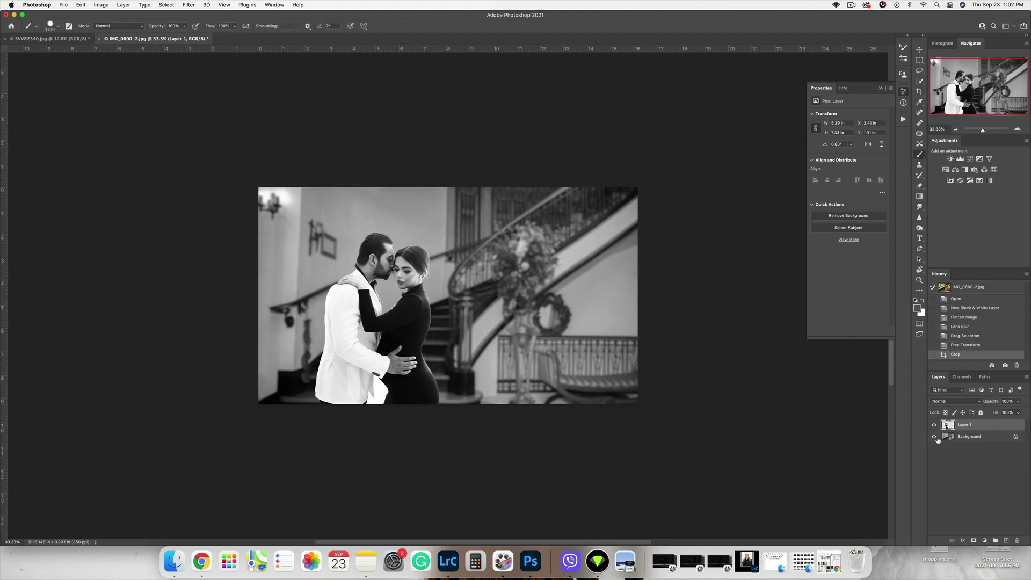
click(974, 541)
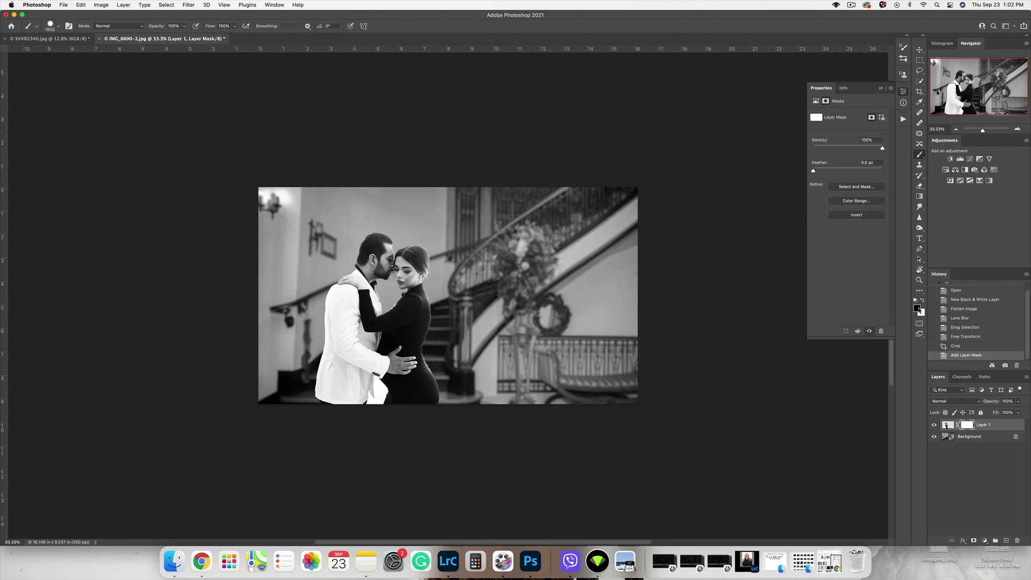
key(bracketleft)
key(bracketleft)
key(bracketleft)
key(bracketleft)
key(bracketleft)
key(bracketleft)
key(bracketleft)
key(bracketleft)
key(bracketleft)
key(bracketleft)
key(bracketleft)
key(bracketleft)
key(bracketleft)
key(bracketleft)
key(bracketleft)
key(bracketleft)
key(bracketleft)
key(bracketleft)
key(bracketleft)
scroll(376, 325, up, 5)
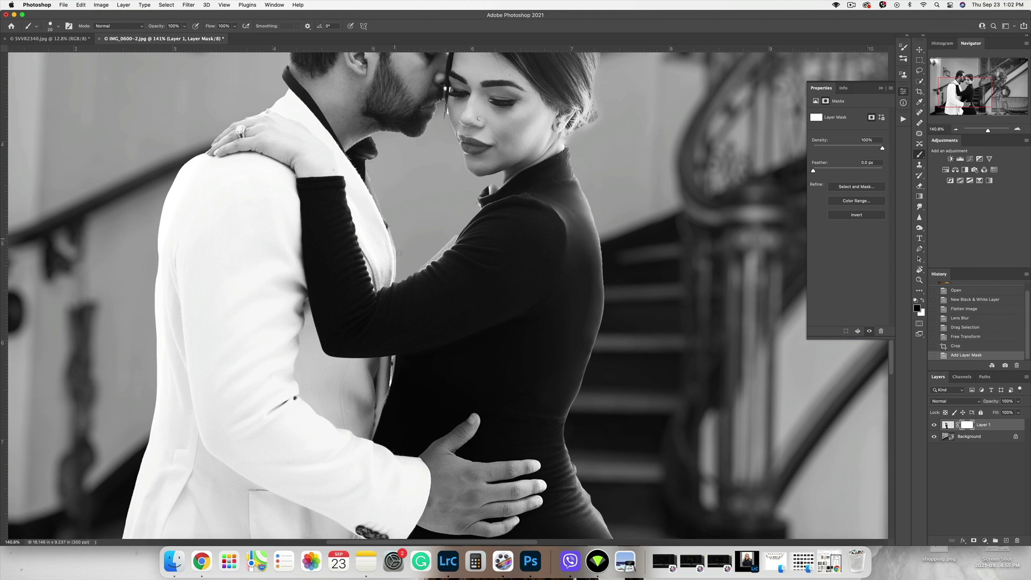
mouse_move(401, 257)
mouse_down()
mouse_move(393, 202)
mouse_move(370, 169)
mouse_move(373, 181)
mouse_move(388, 178)
mouse_move(388, 154)
mouse_up()
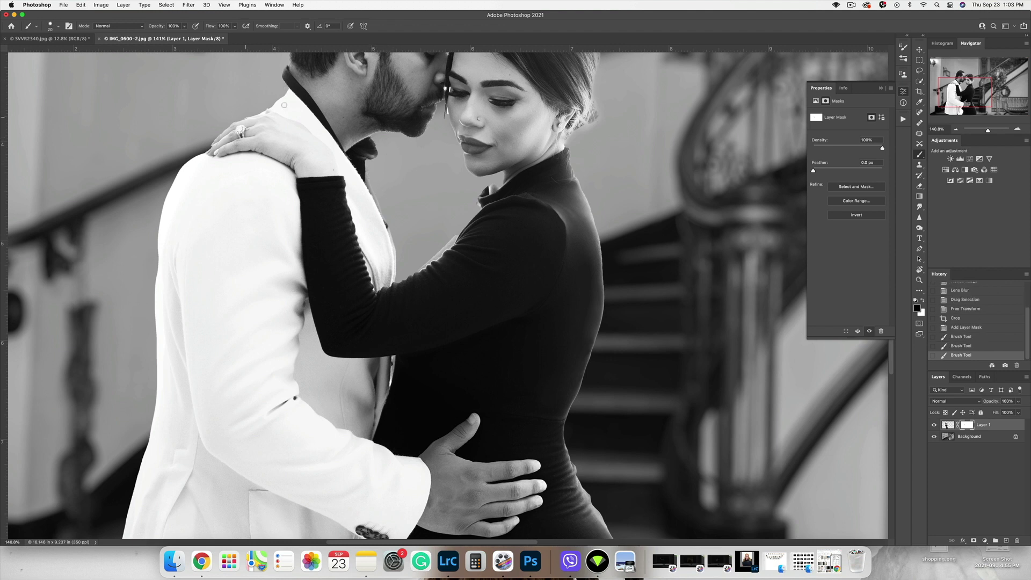
Return to SVVR2340.jpg, step its history back to the Crop state and redo the subject selection
scroll(284, 105, down, 6)
click(50, 38)
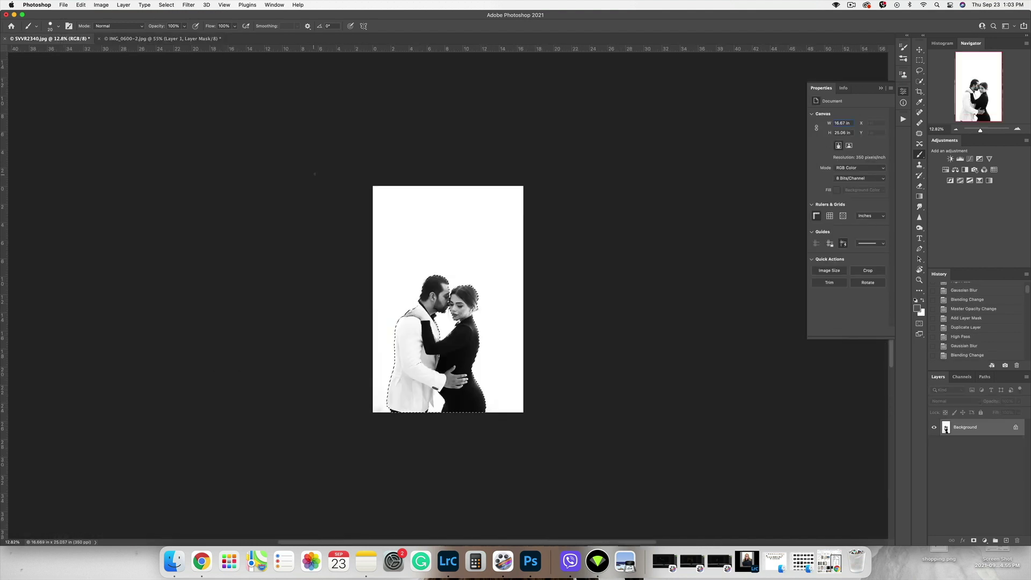
drag(1026, 288, 1026, 370)
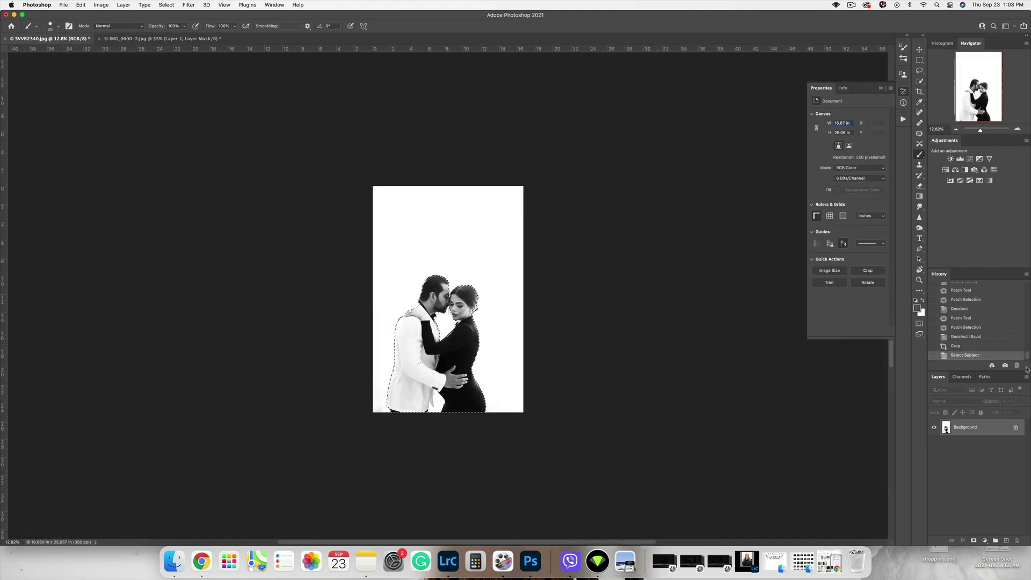
click(986, 348)
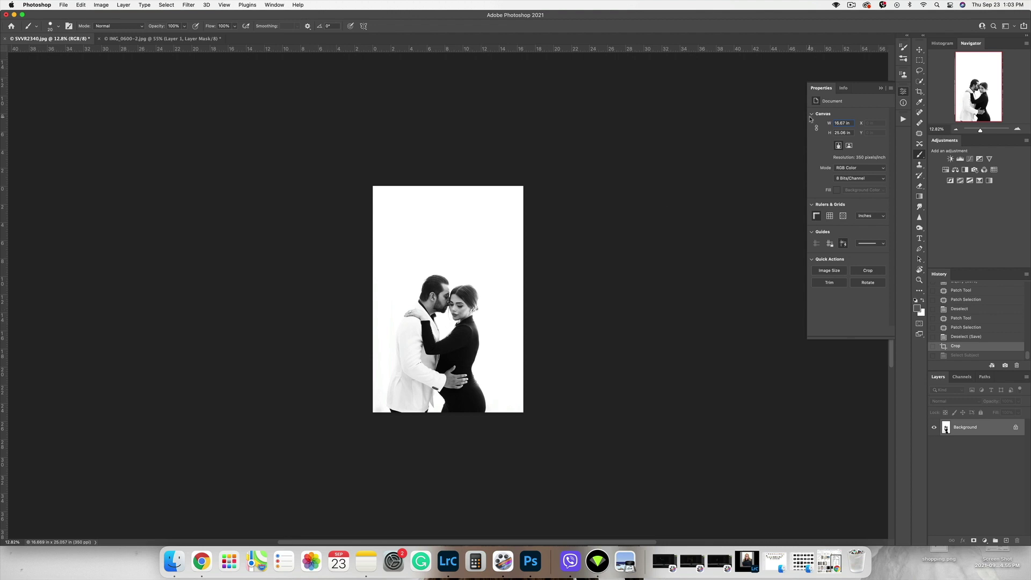
key(shift+super+z)
Add a Brightness/Contrast adjustment masked to the couple and a second, unmasked one with brightness set to -106
click(919, 81)
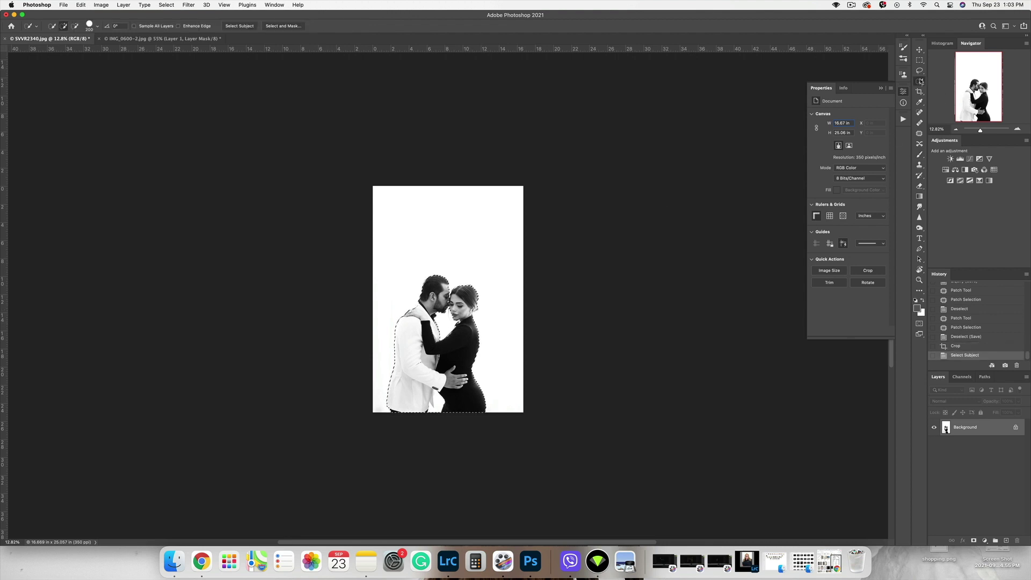
click(919, 70)
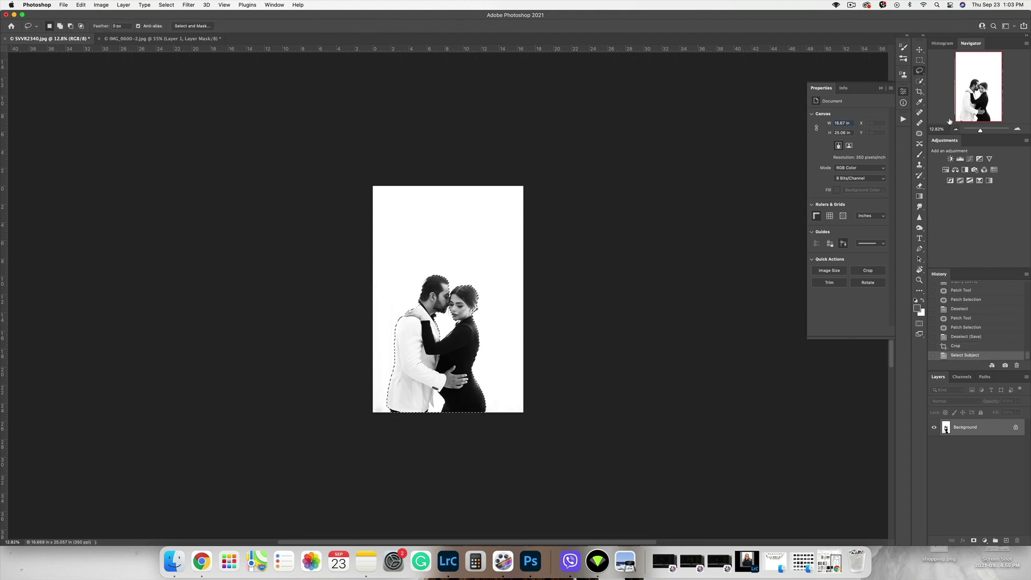
click(948, 159)
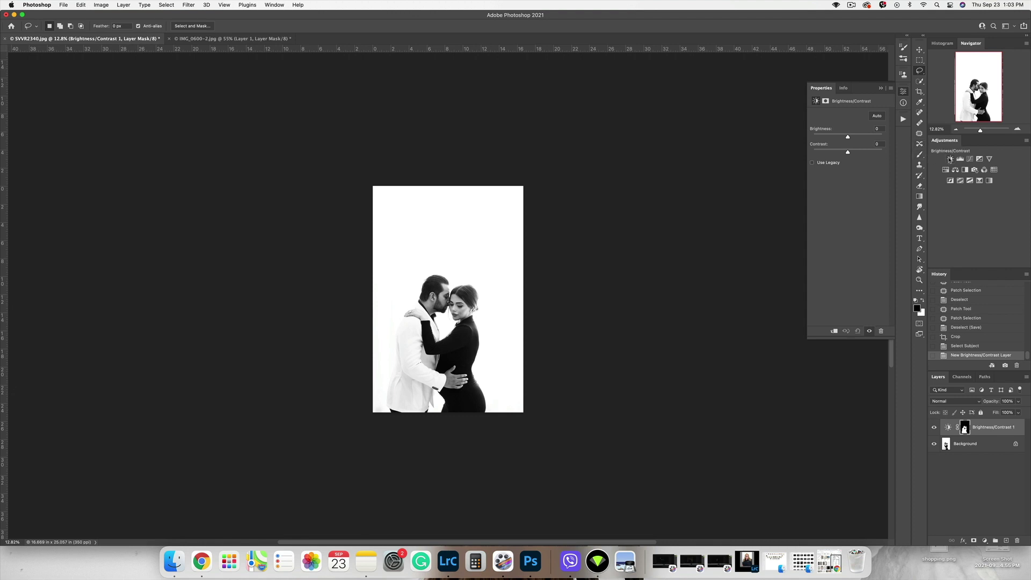
click(949, 160)
drag(847, 137, 824, 137)
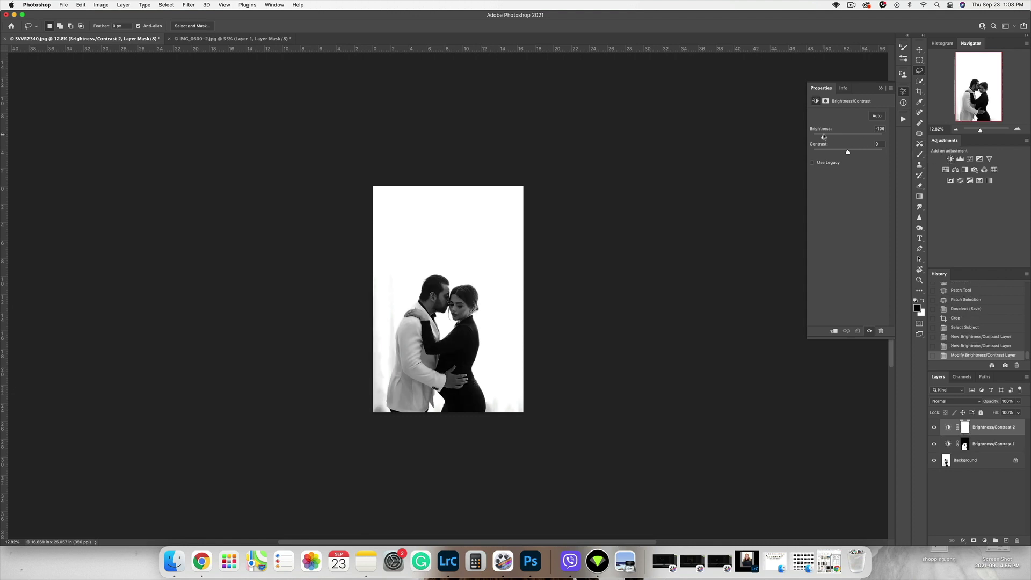
Load the Brightness/Contrast 1 mask as a selection and adjust its outline at the man's collar and shoulder with the Patch tool
scroll(451, 299, up, 5)
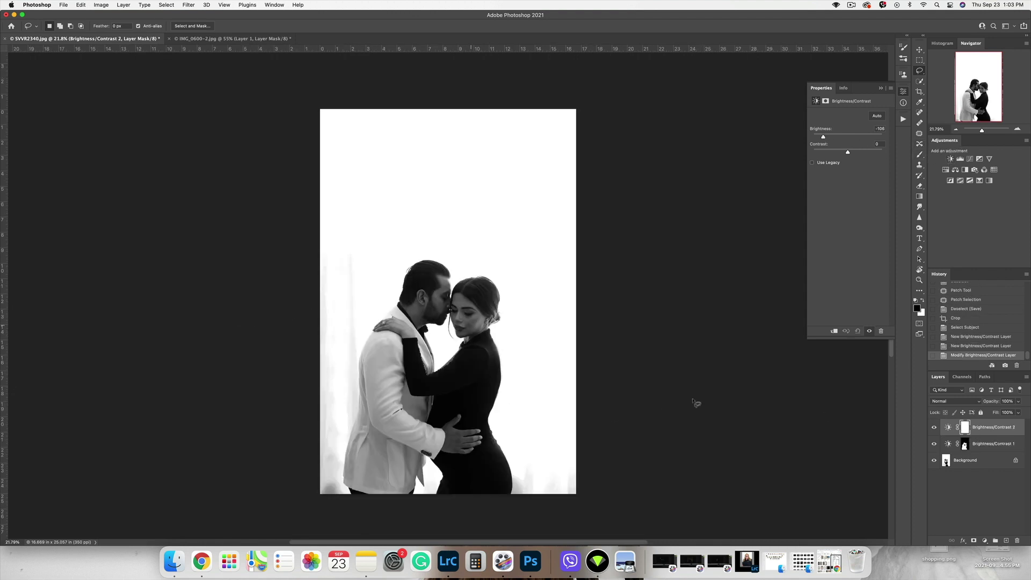
super+click(961, 443)
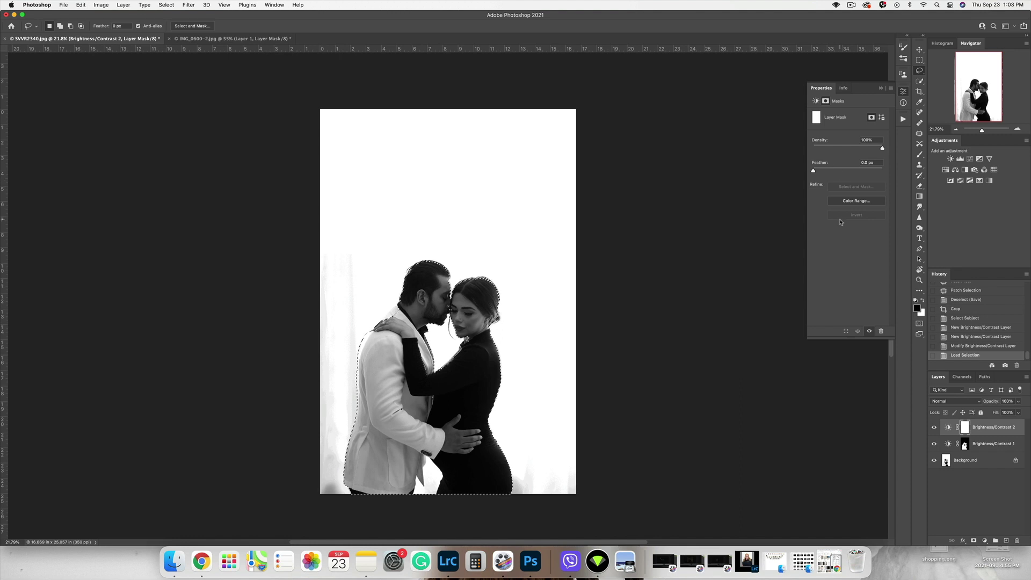
key(j)
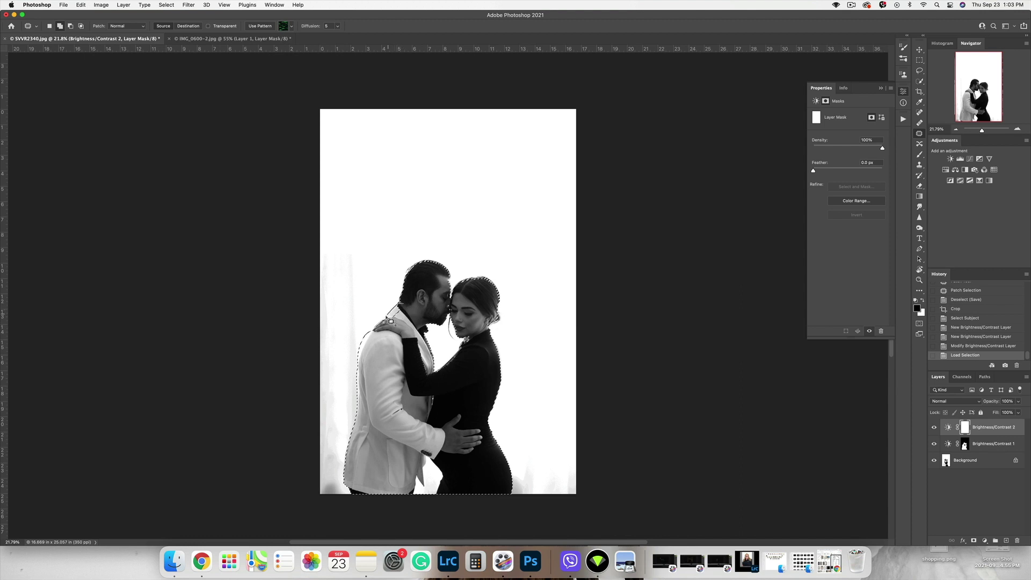
drag(386, 342, 403, 342)
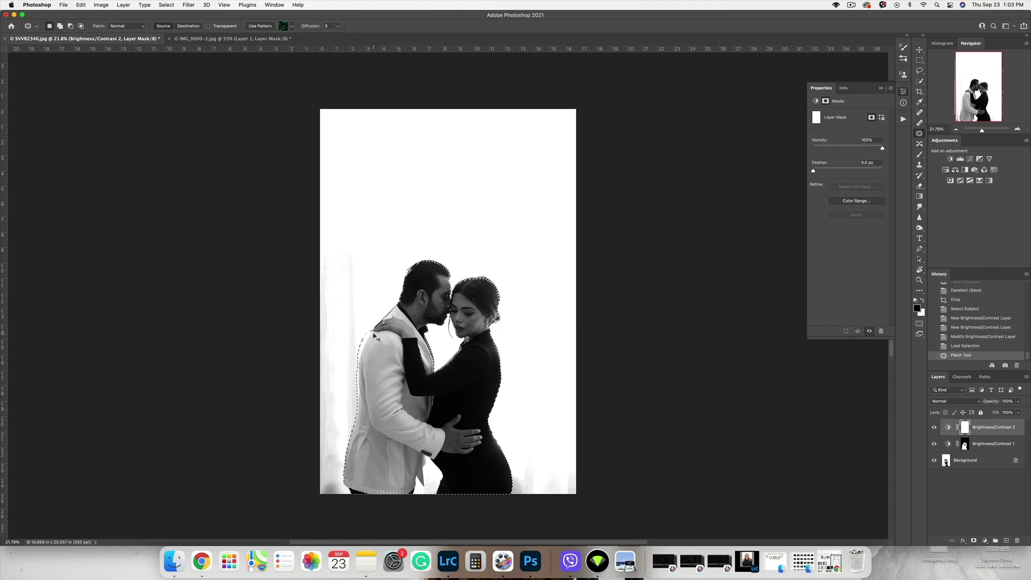
mouse_move(397, 305)
mouse_down()
mouse_move(364, 343)
mouse_move(375, 339)
mouse_up()
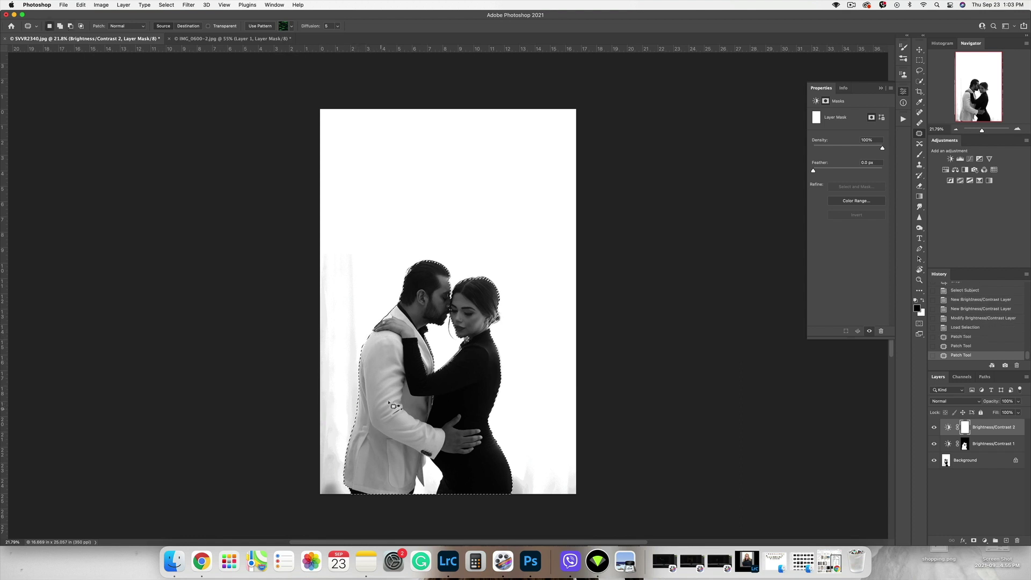
Refine the selection outline along the man's hair and forehead with the Patch tool, undoing one inaccurate stroke
scroll(423, 265, up, 2)
scroll(423, 265, up, 5)
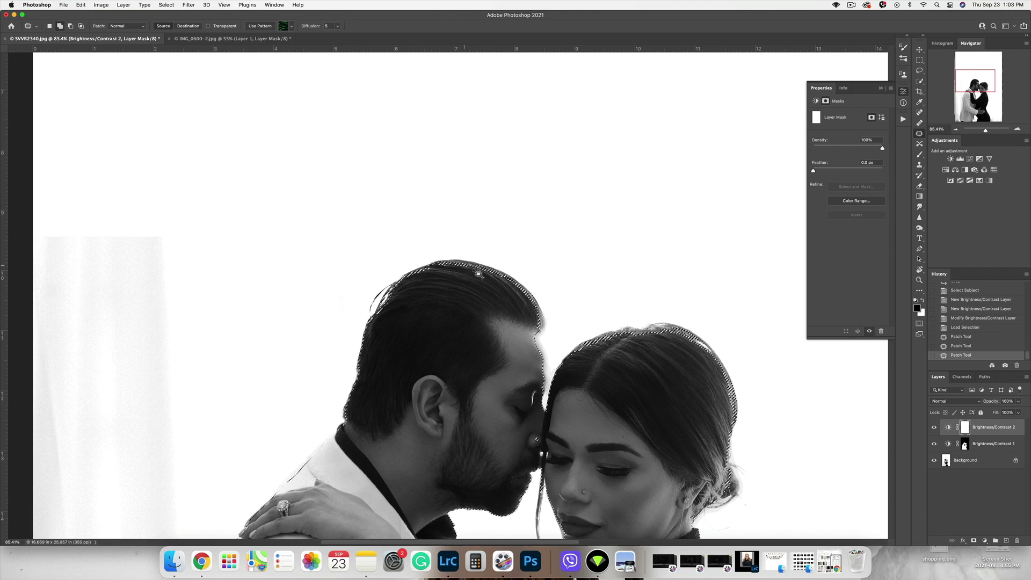
mouse_move(540, 332)
mouse_down()
mouse_move(546, 319)
mouse_move(527, 291)
mouse_move(486, 266)
mouse_move(400, 333)
mouse_up()
mouse_move(437, 268)
mouse_down()
mouse_move(399, 282)
mouse_move(392, 308)
mouse_up()
drag(541, 314, 546, 408)
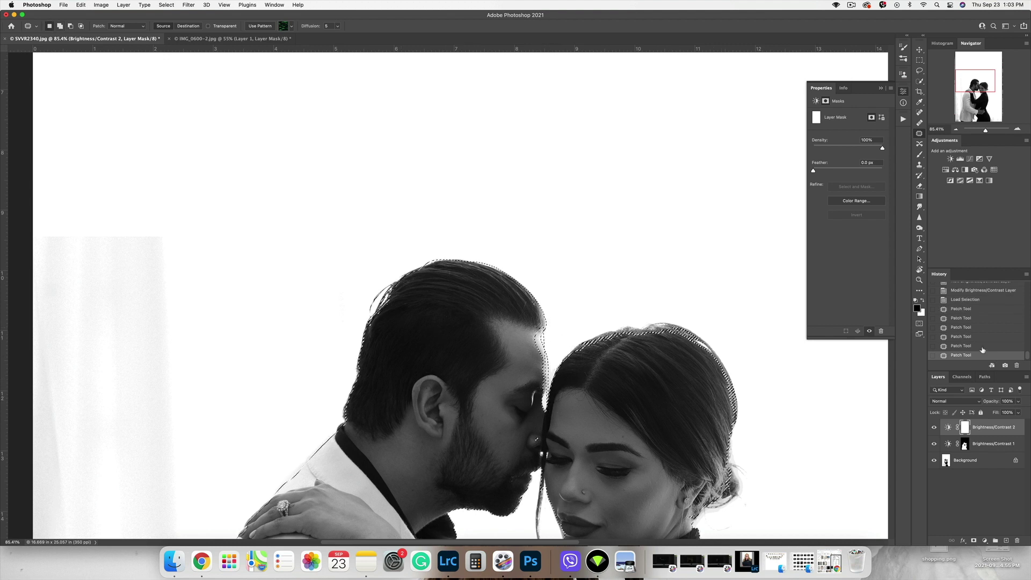
key(super+z)
key(shift)
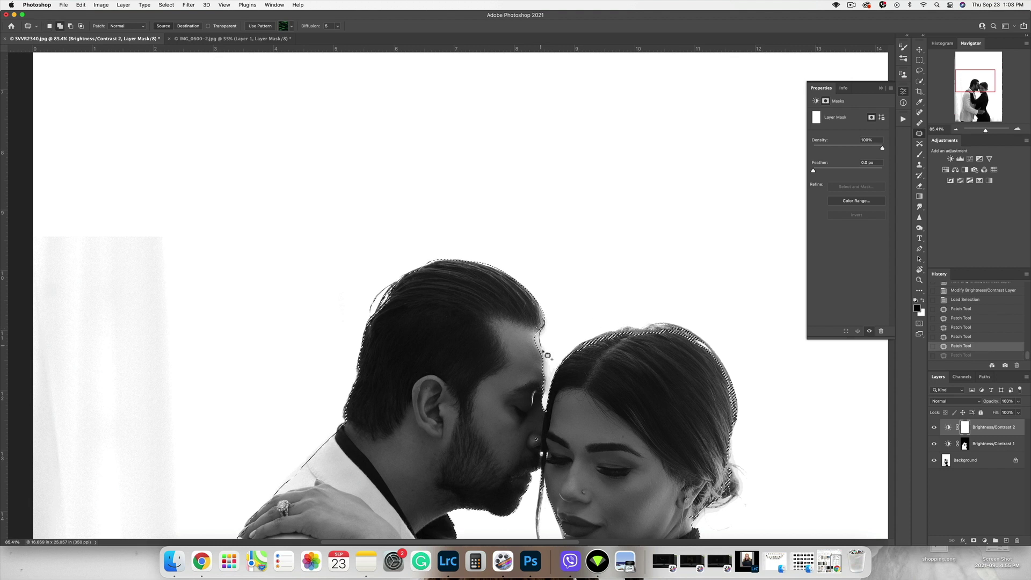
drag(544, 352, 531, 393)
drag(506, 382, 530, 380)
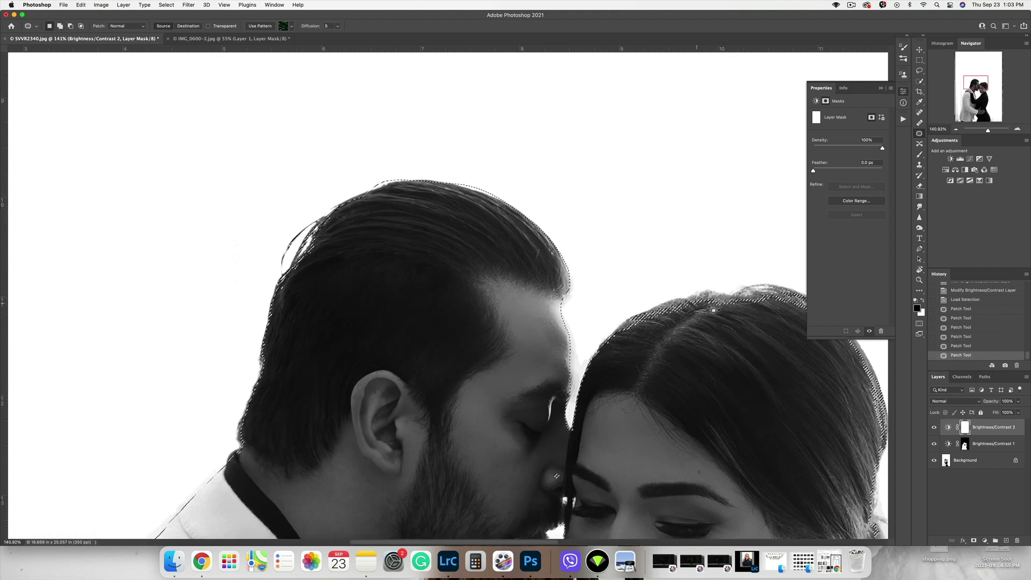
key(super+0)
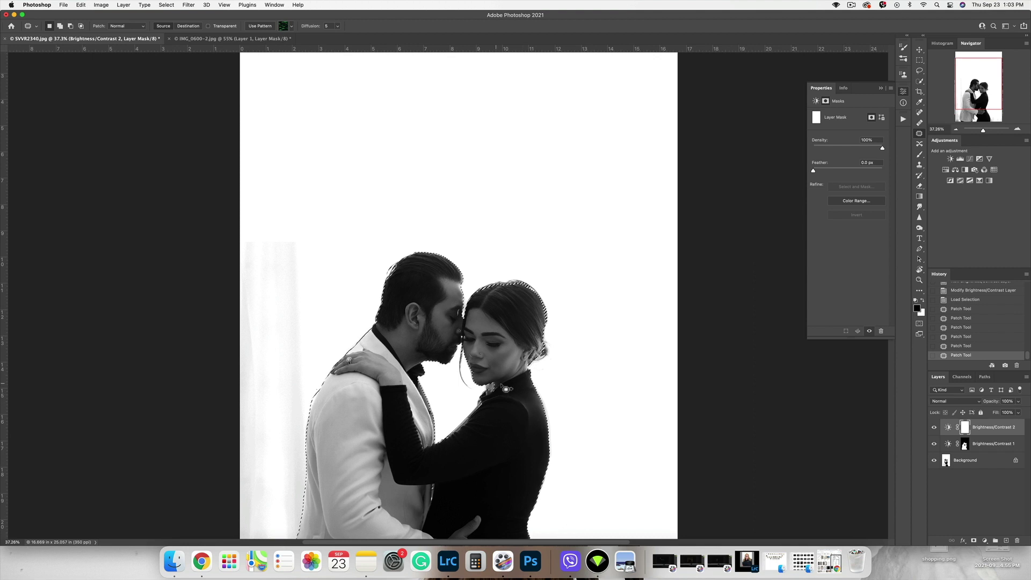
Refine the selection around the woman's neck and hair bun and around the gap beside the man's lower jacket edge
key(shift)
mouse_move(496, 383)
mouse_down()
mouse_move(515, 395)
mouse_move(473, 420)
mouse_move(488, 432)
mouse_move(462, 418)
mouse_move(476, 400)
mouse_up()
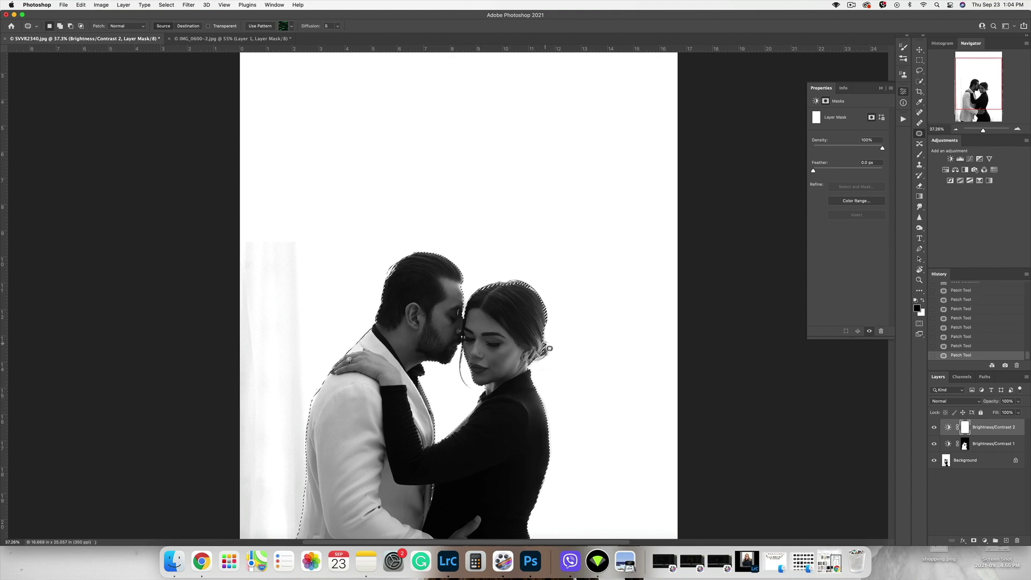
key(shift)
drag(521, 355, 516, 358)
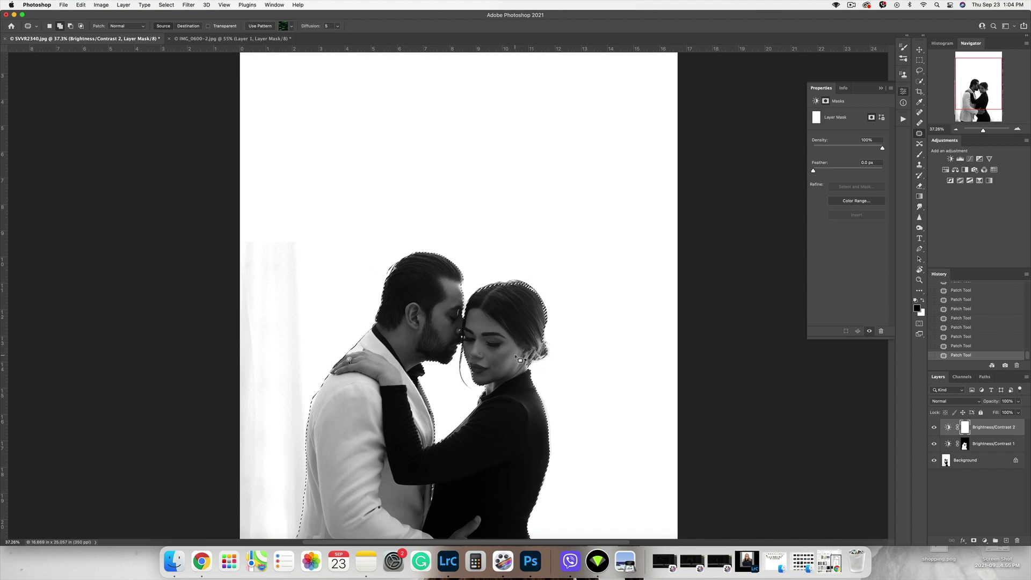
drag(512, 437, 536, 242)
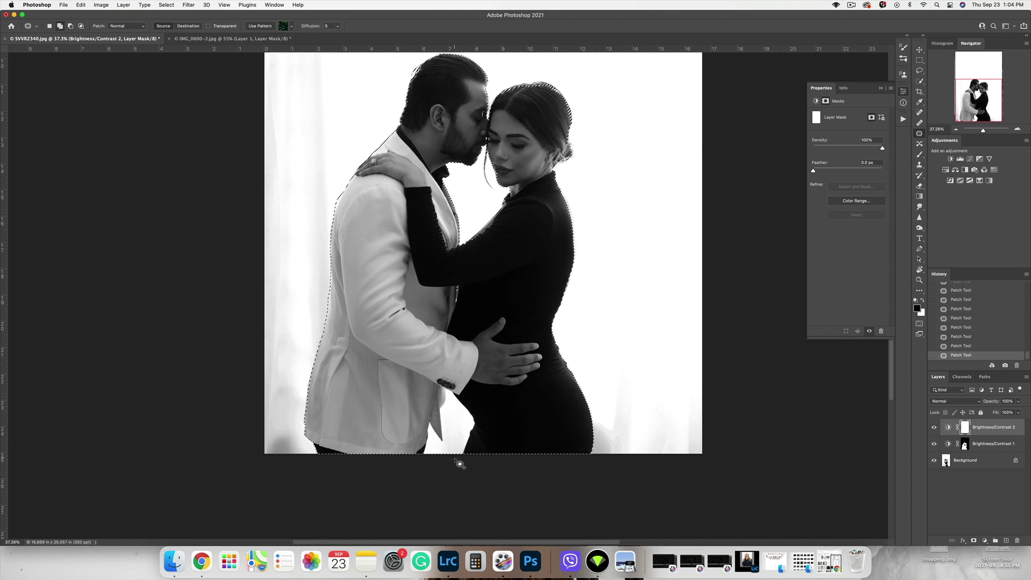
mouse_move(468, 456)
mouse_down()
mouse_move(476, 426)
mouse_move(449, 392)
mouse_move(441, 452)
mouse_move(462, 457)
mouse_move(473, 430)
mouse_move(453, 396)
mouse_up()
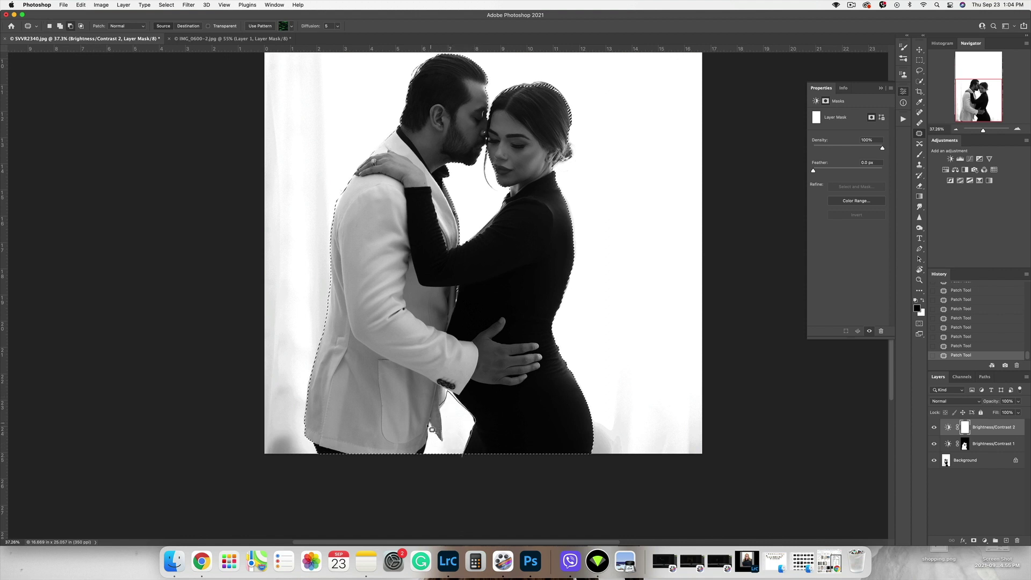
drag(432, 429, 427, 471)
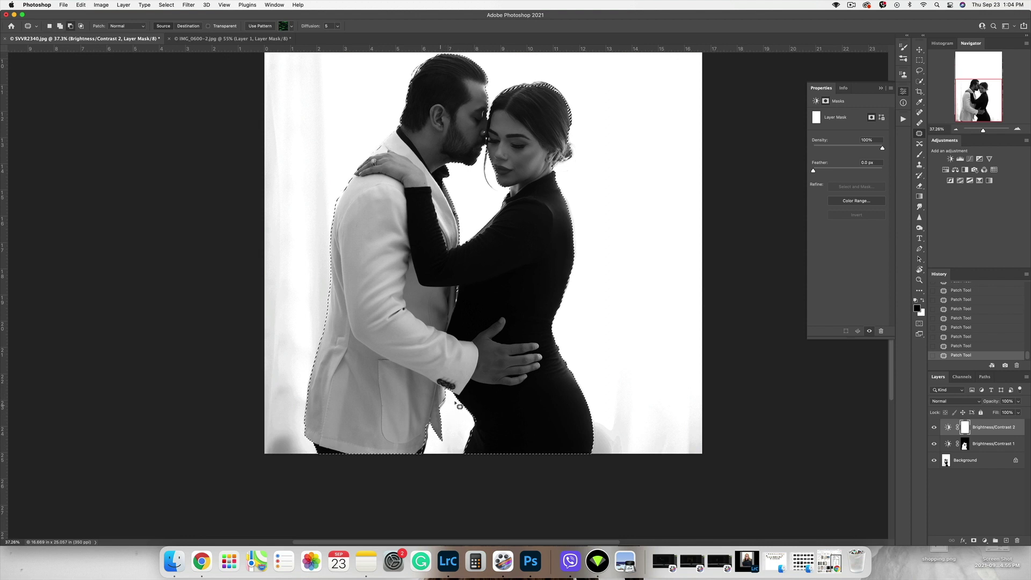
key(shift)
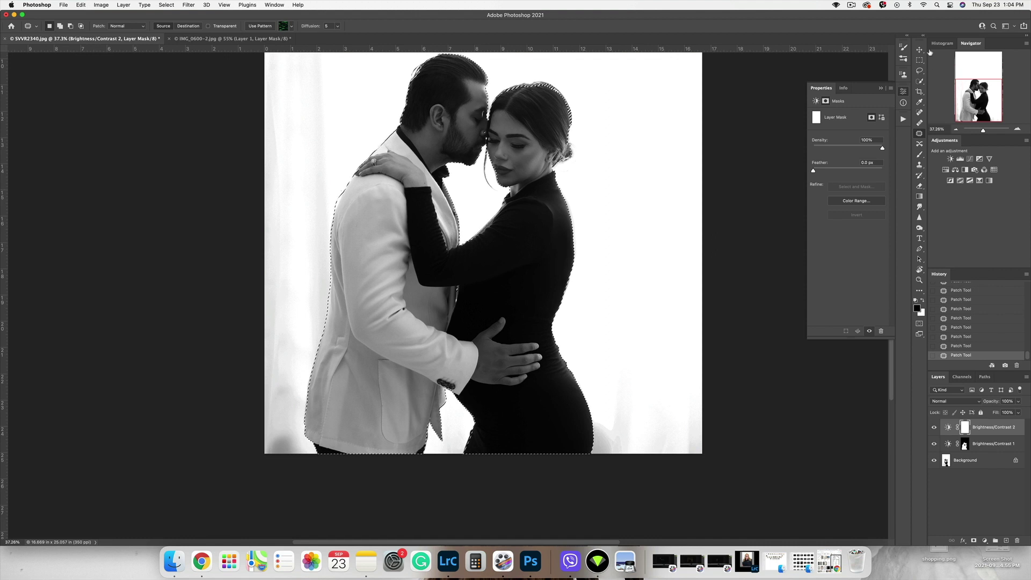
Move the selected couple down on the Background layer and delete the Brightness/Contrast 2 adjustment layer
click(993, 444)
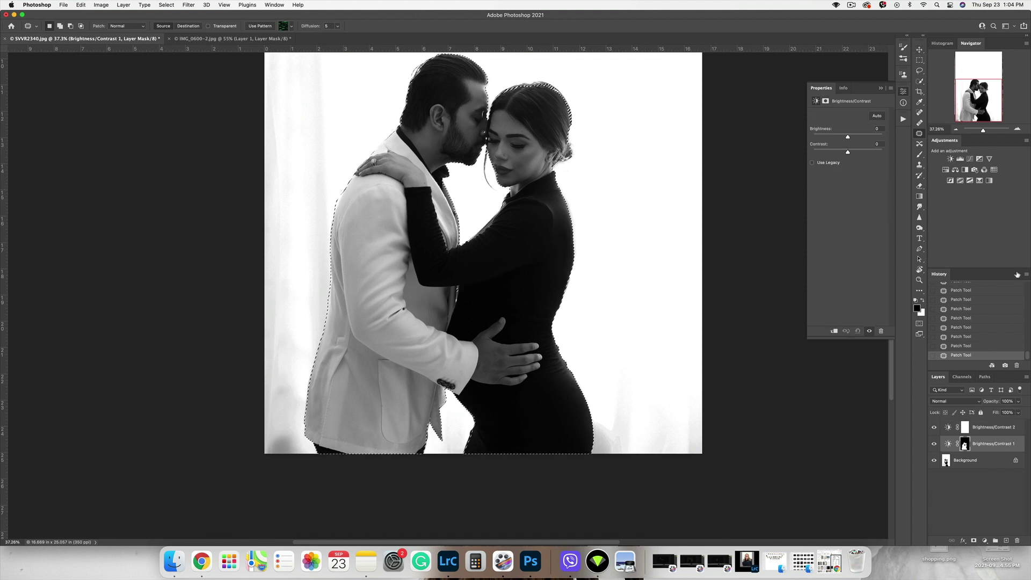
click(972, 460)
key(v)
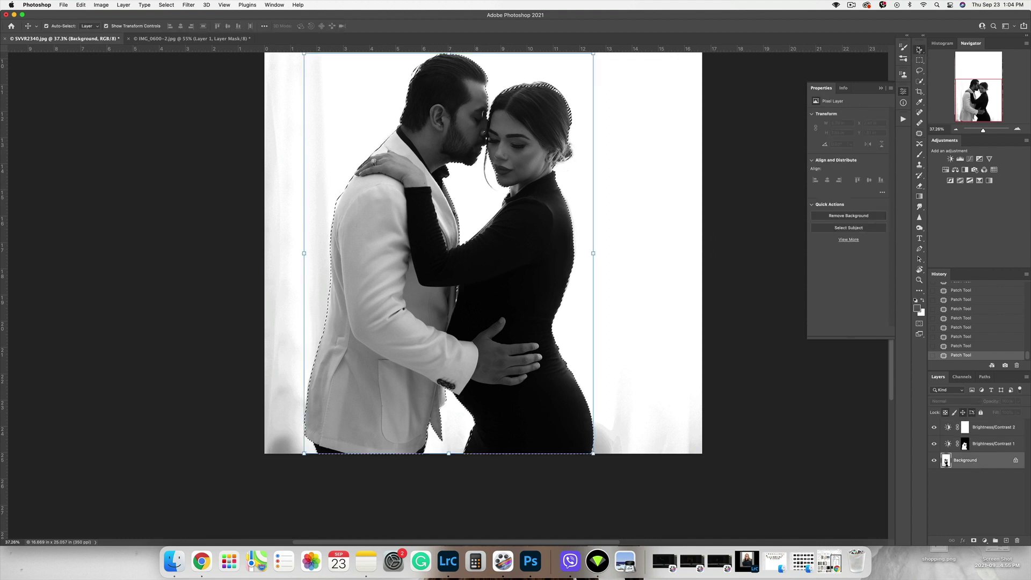
drag(540, 243, 540, 344)
drag(988, 430, 1017, 540)
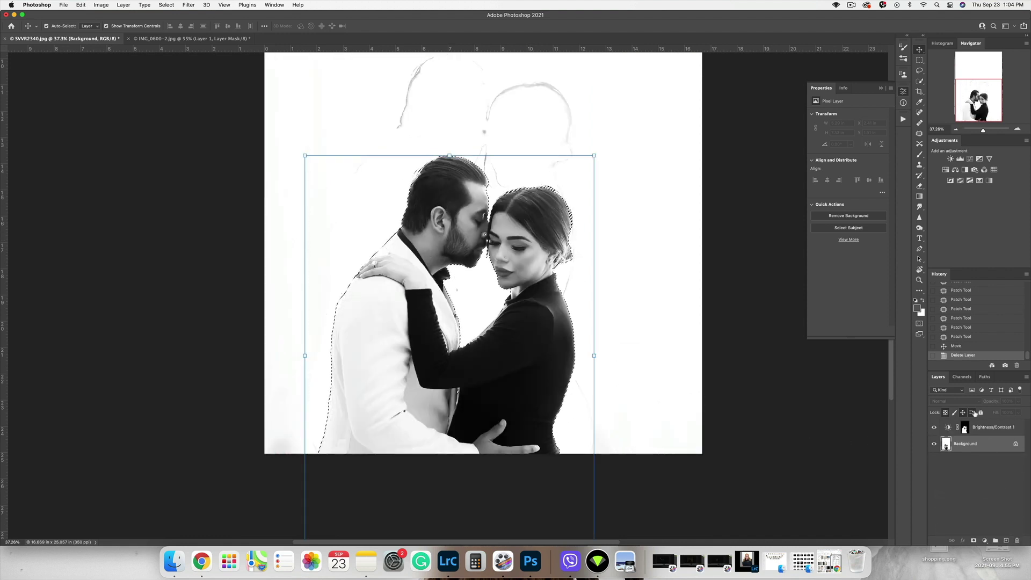
Bring the selected couple into IMG_0600-2.jpg, delete the old Layer 1 and try to scale the new cutout down
click(243, 39)
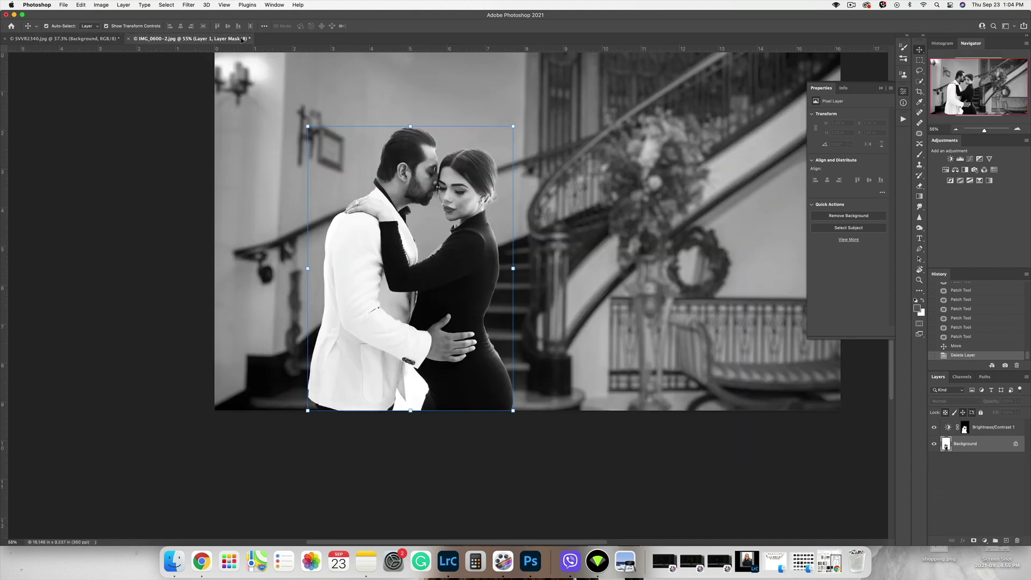
drag(442, 203, 470, 185)
drag(983, 436, 1017, 540)
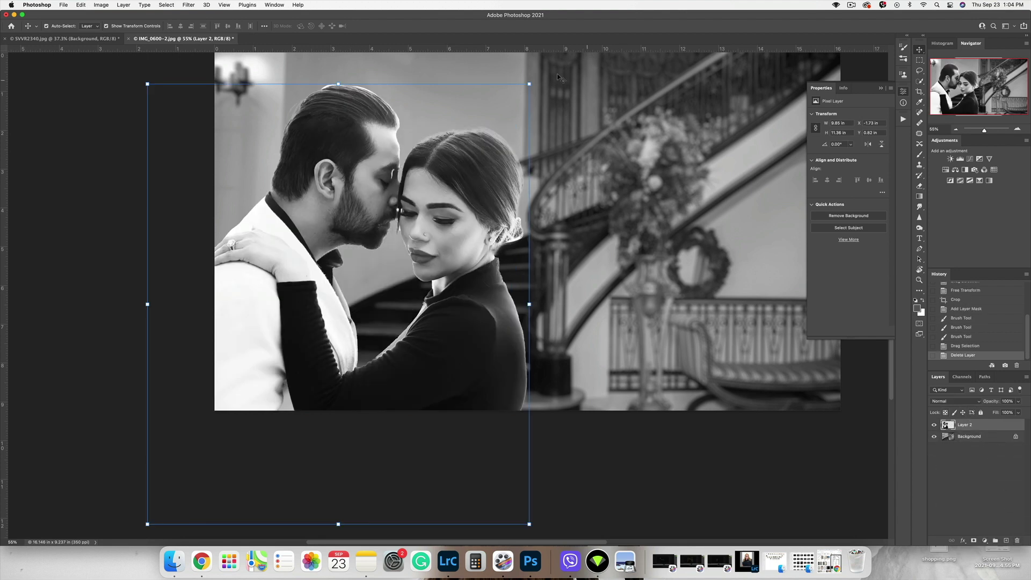
drag(529, 84, 391, 242)
drag(340, 346, 461, 239)
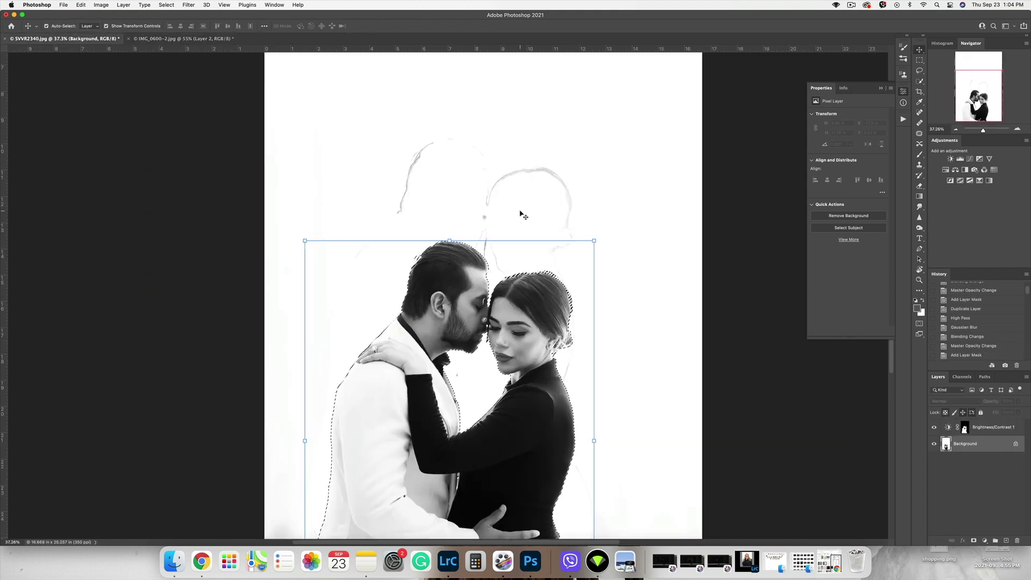
Revert SVVR2340.jpg's history to the Patch Tool state before the couple was moved, and delete the Brightness/Contrast 2 layer
scroll(521, 215, down, 5)
scroll(970, 333, down, 5)
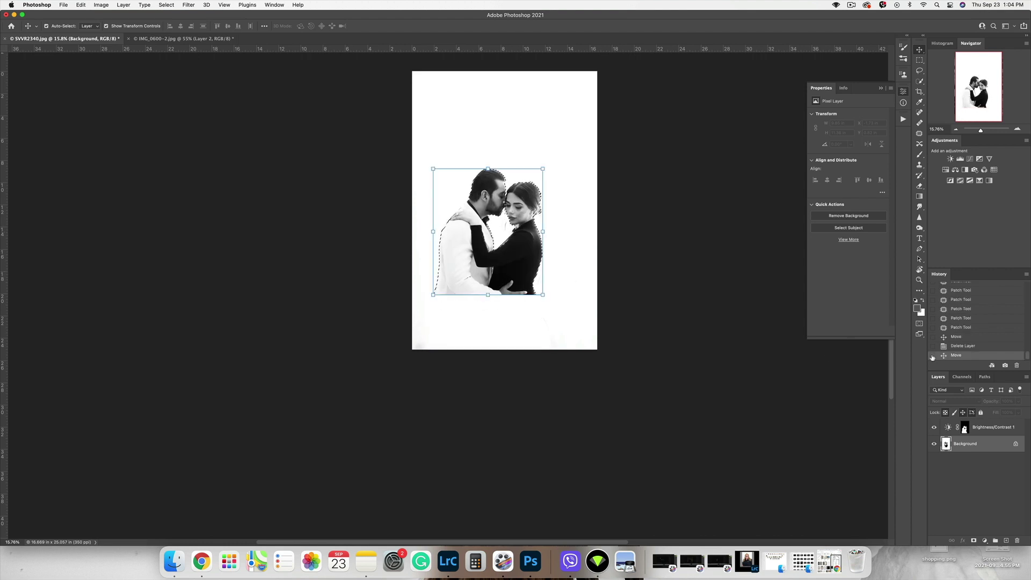
click(970, 337)
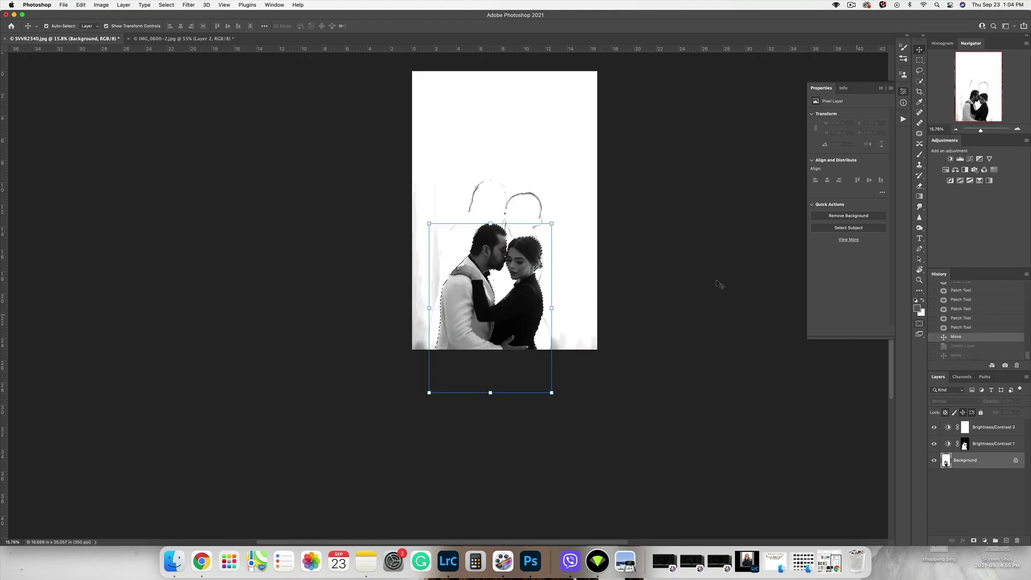
mouse_move(516, 257)
mouse_down()
mouse_move(517, 213)
mouse_move(520, 243)
mouse_up()
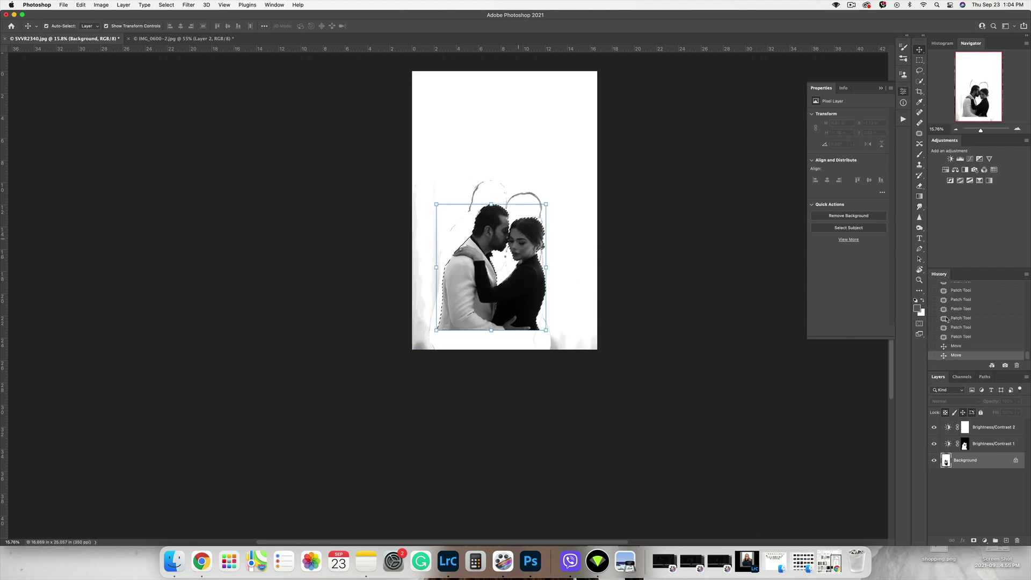
click(962, 336)
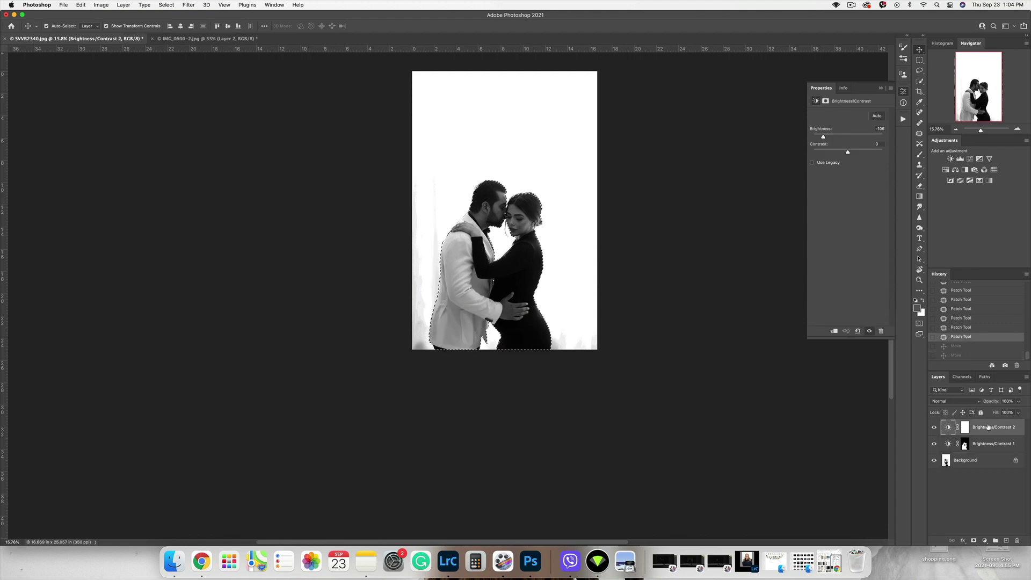
drag(989, 434, 1016, 540)
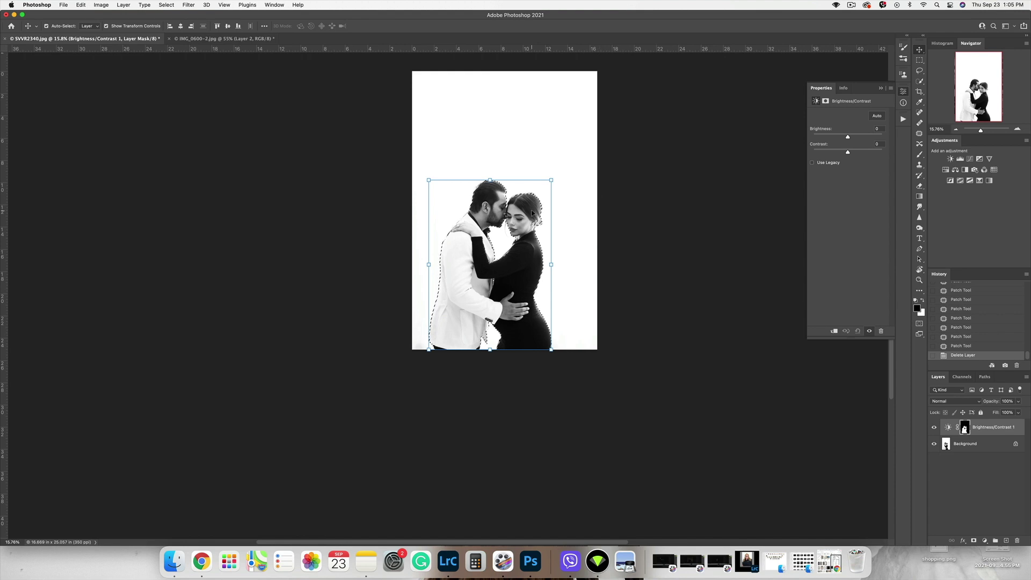
Copy the selected couple from the Background layer into IMG_0600-2.jpg and delete the earlier Layer 2 cutout
drag(503, 239, 483, 121)
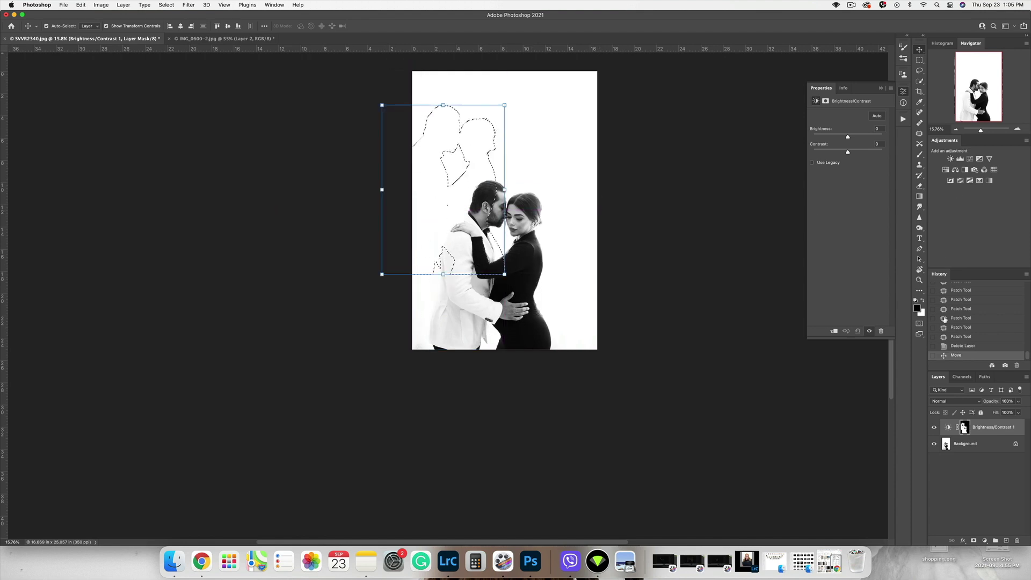
click(967, 347)
click(978, 444)
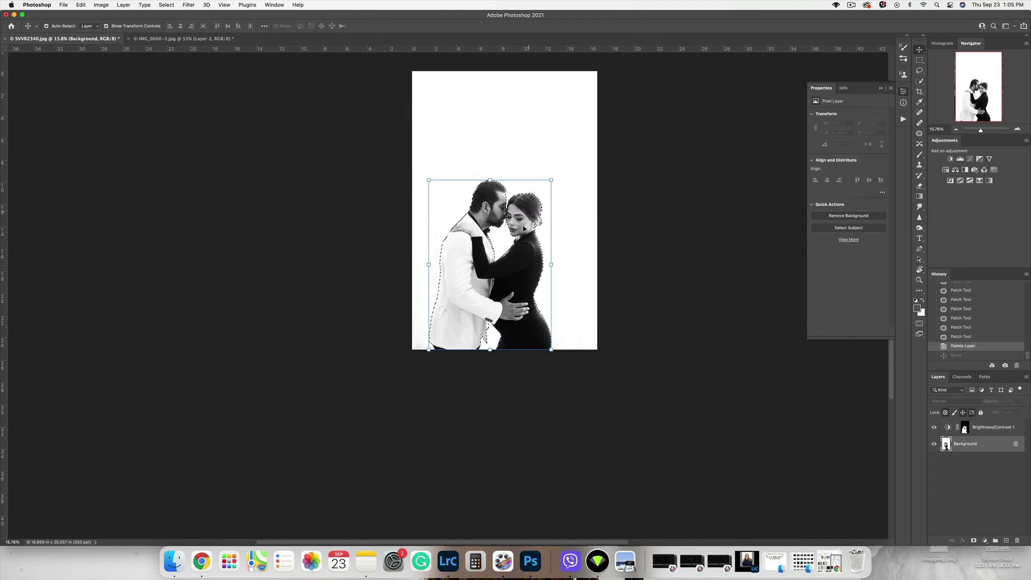
click(191, 40)
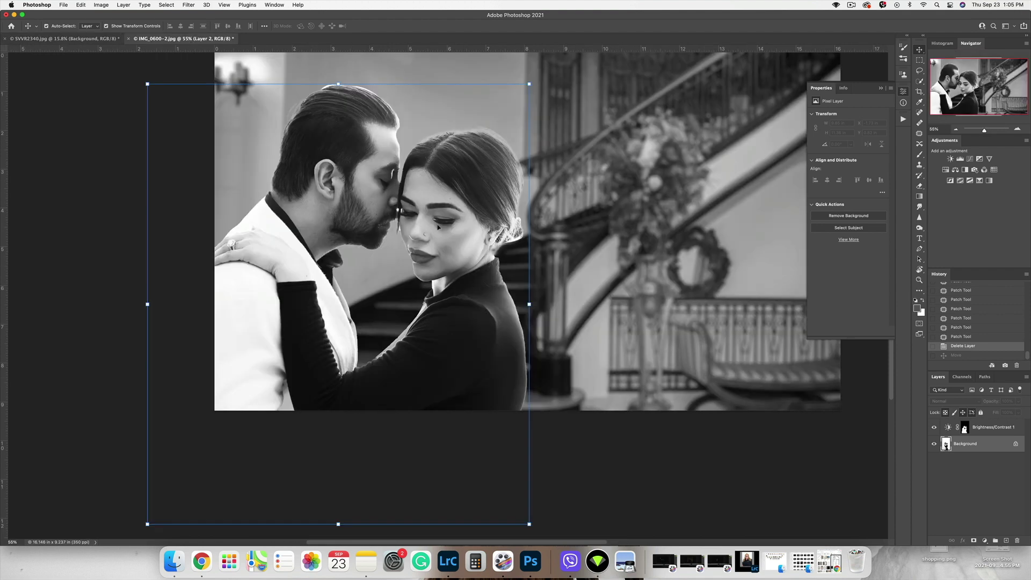
drag(438, 227, 439, 230)
drag(1003, 442, 1016, 540)
Scale the Layer 3 couple to about 52% and place them before the stairs, level with the image's lower edge
drag(491, 144, 400, 272)
drag(382, 333, 464, 172)
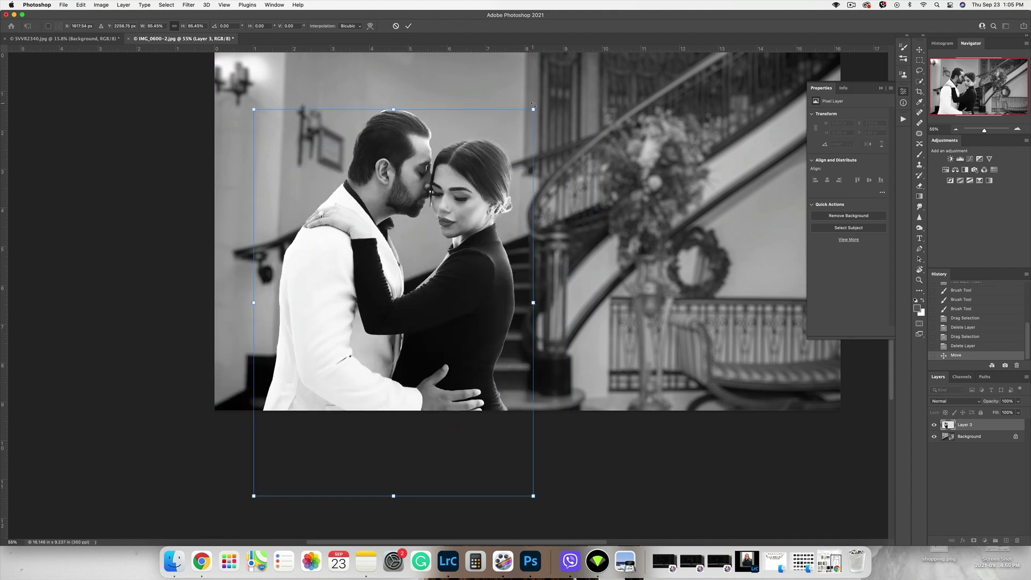
drag(532, 103, 496, 139)
drag(449, 208, 470, 172)
scroll(508, 231, down, 3)
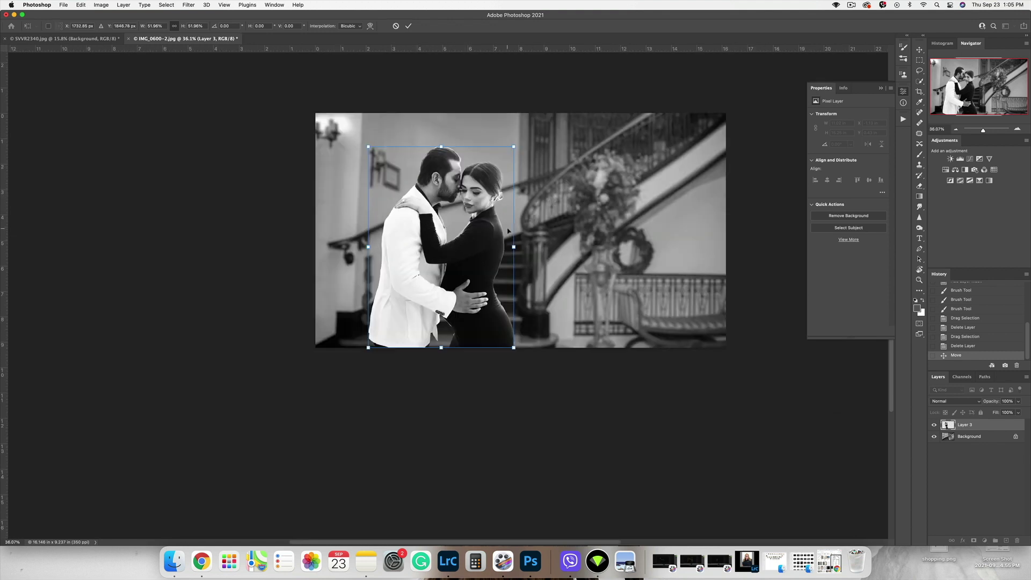
scroll(508, 229, up, 4)
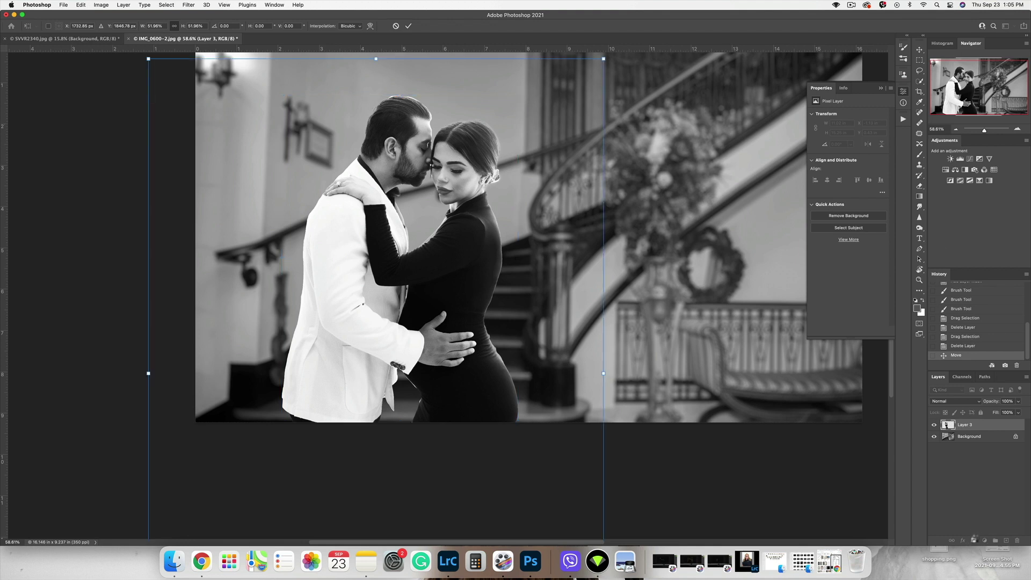
key(Return)
Add a layer mask to Layer 3 and paint black on it to hide stray edges along the man's upper hairline
click(973, 540)
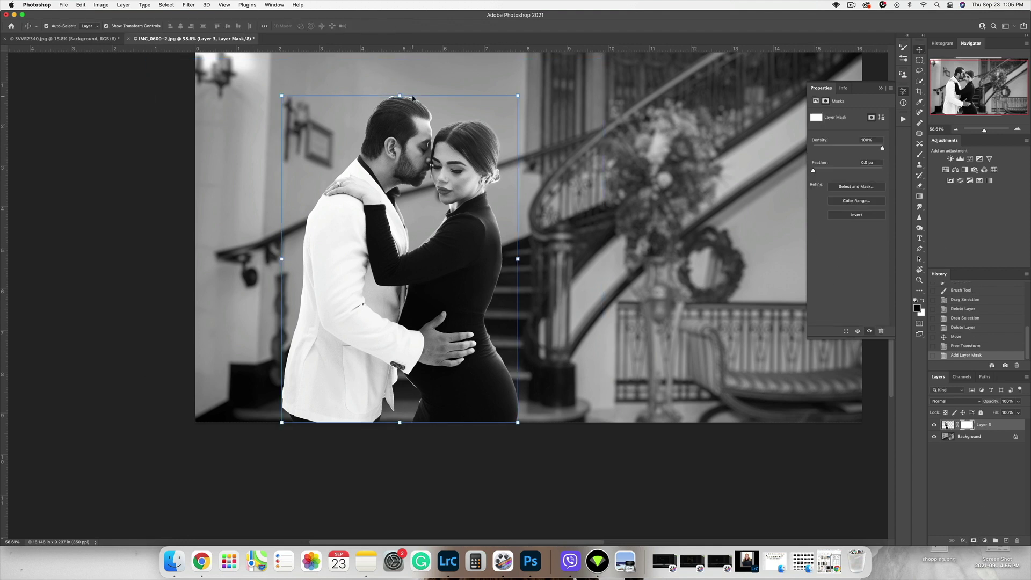
key(b)
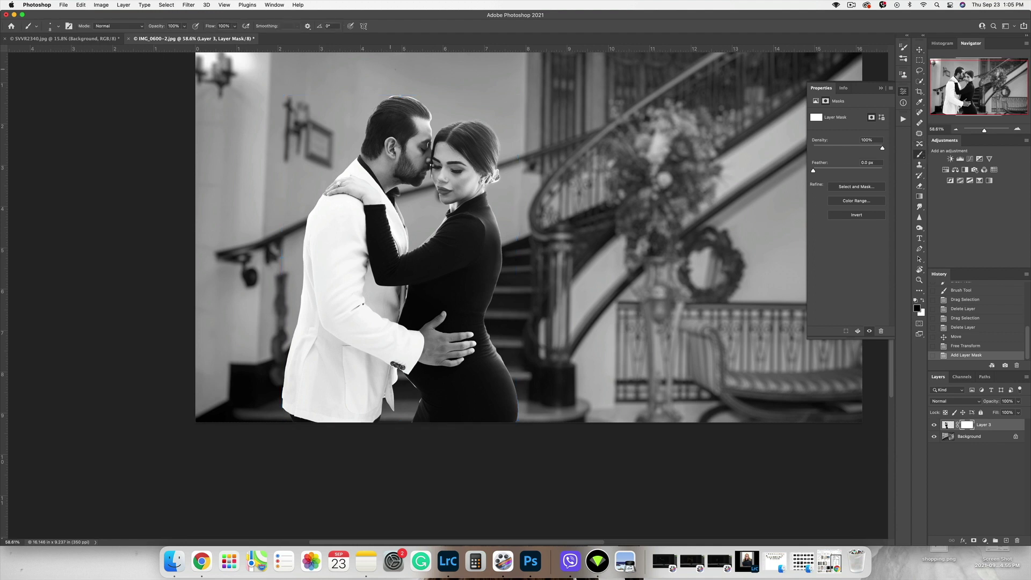
scroll(396, 69, up, 5)
key(bracketright)
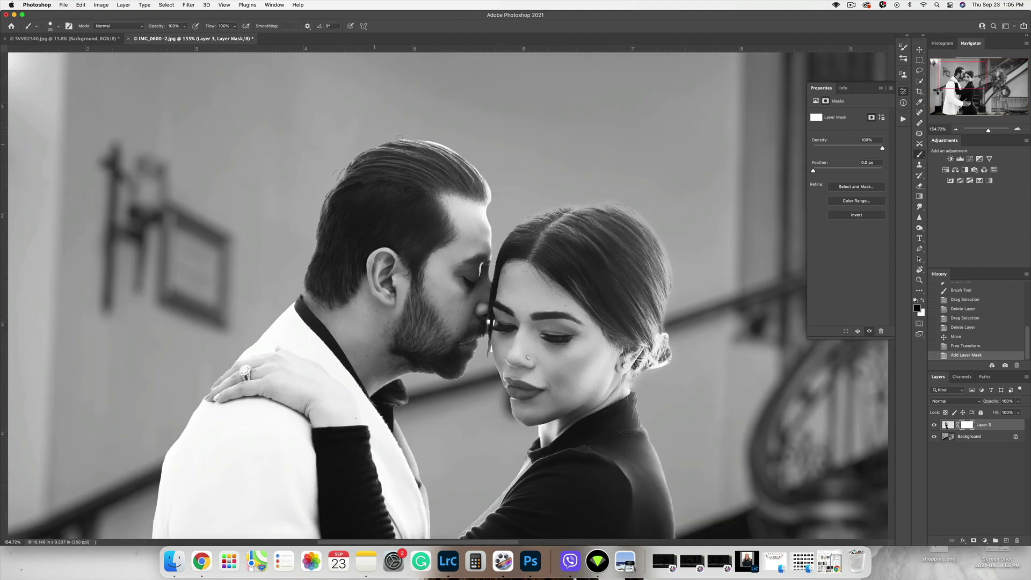
click(400, 137)
key(bracketright)
right_click(414, 123)
drag(473, 162, 434, 162)
click(407, 114)
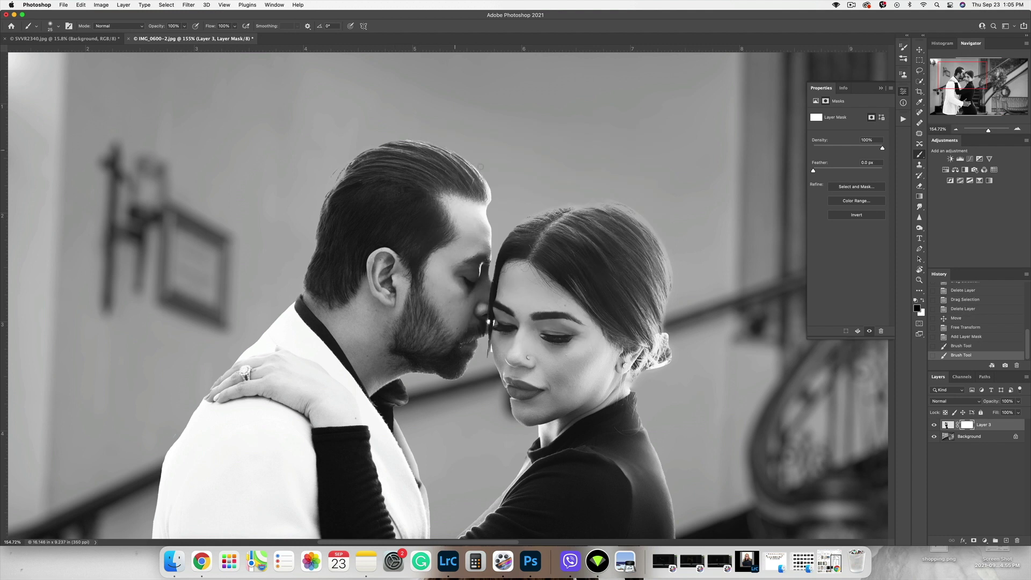
Paint the Layer 3 mask along the man's forehead and the crown of his hair with a gradually larger brush
click(493, 194)
key(bracketright)
key(bracketright)
scroll(500, 206, down, 3)
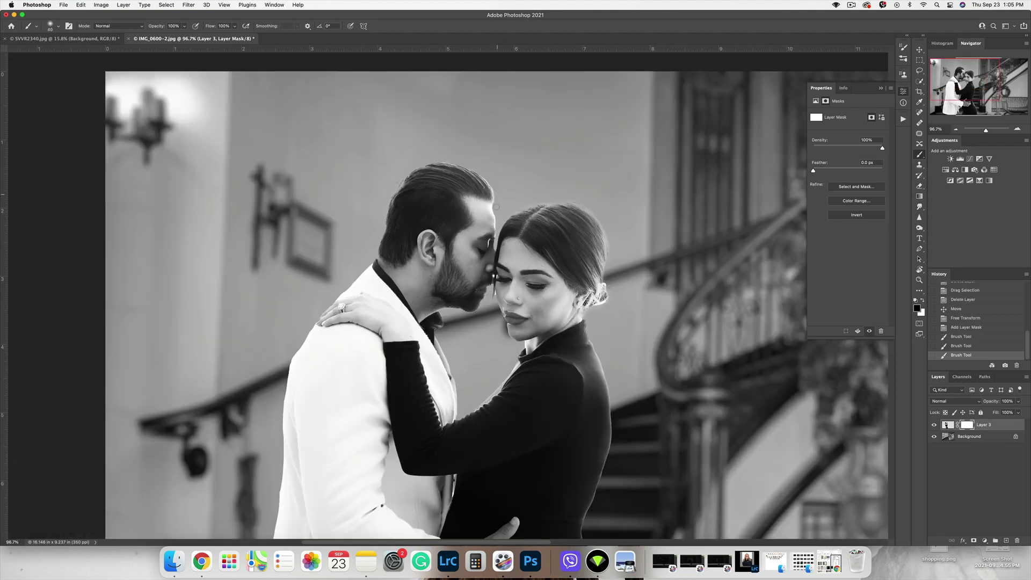
click(472, 155)
Clean the mask edge around the woman's hair, bun, chin and collar with the brush
key(bracketright)
click(621, 225)
key(bracketright)
drag(609, 234, 608, 292)
click(595, 309)
key(bracketright)
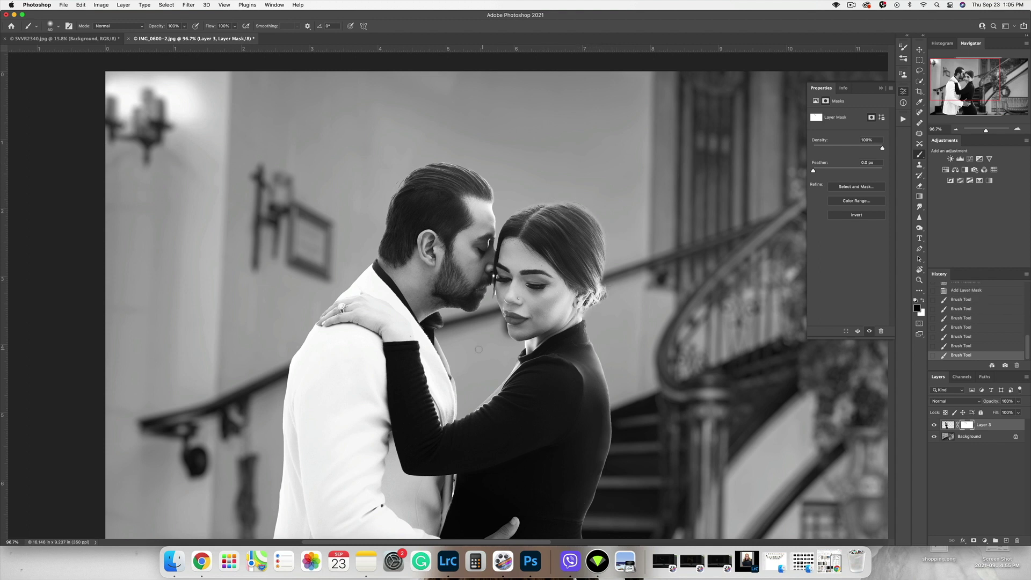
drag(515, 361, 576, 327)
Paint the mask along the back of the woman's dress, refining the edge from mid-back to waist and hip
drag(557, 444, 555, 246)
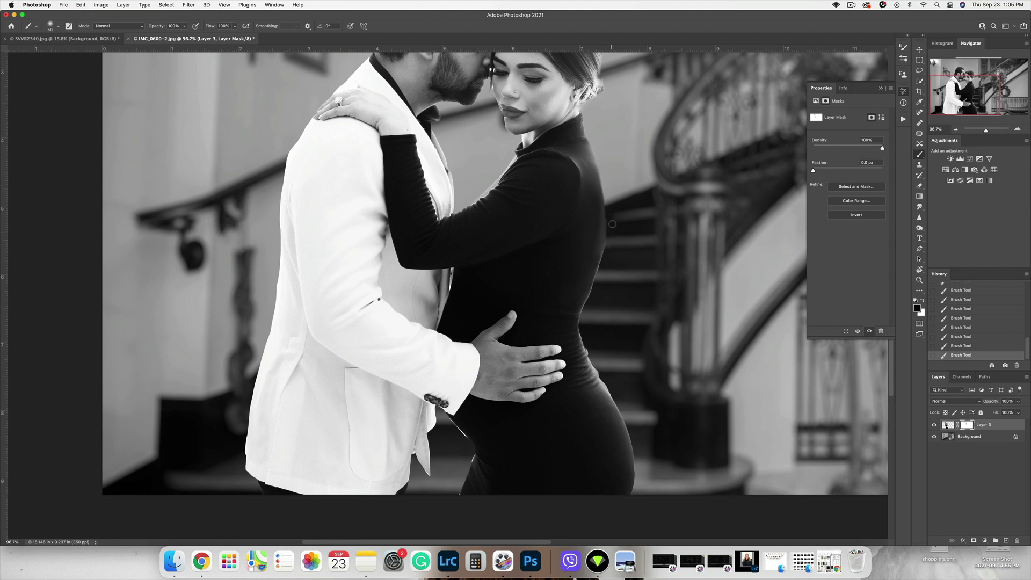
key(bracketleft)
key(bracketleft)
key(bracketleft)
drag(602, 261, 587, 303)
key(bracketright)
key(bracketright)
key(bracketright)
drag(580, 323, 591, 357)
key(bracketright)
key(bracketright)
key(bracketright)
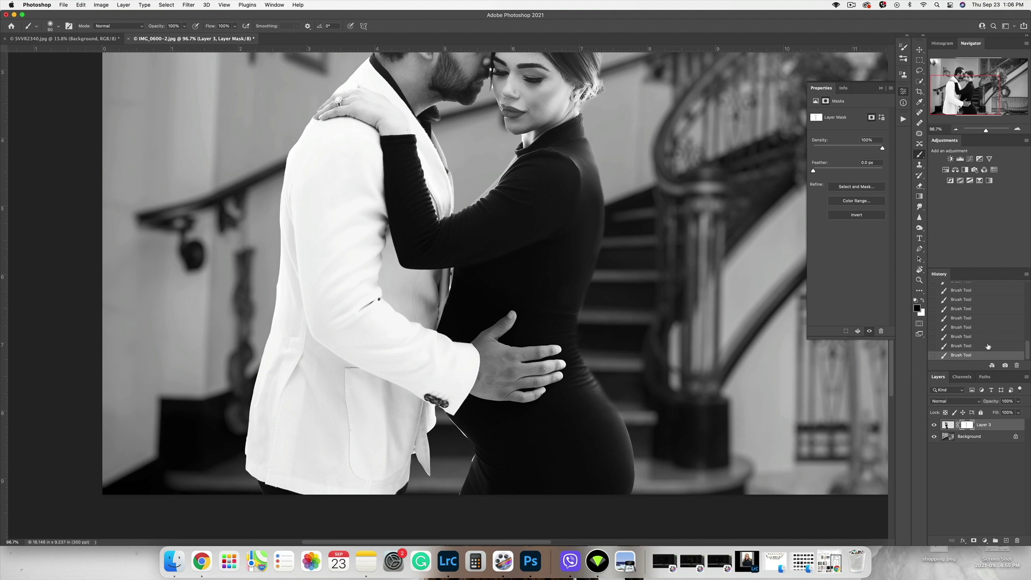
Compare the cutout with and without the last two mask strokes and restore both strokes
click(964, 345)
click(972, 337)
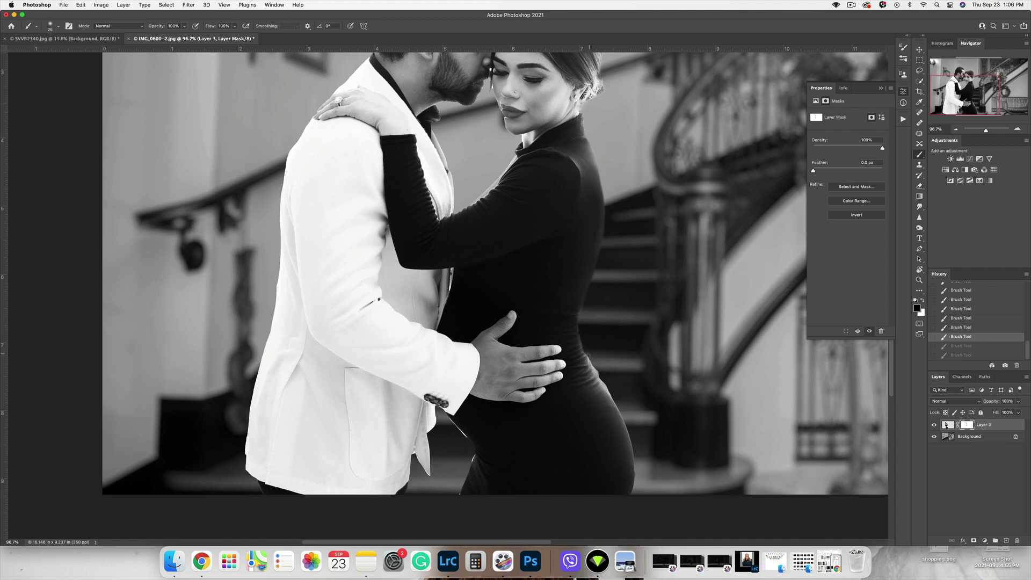
key(super+shift+z)
key(super+shift+z)
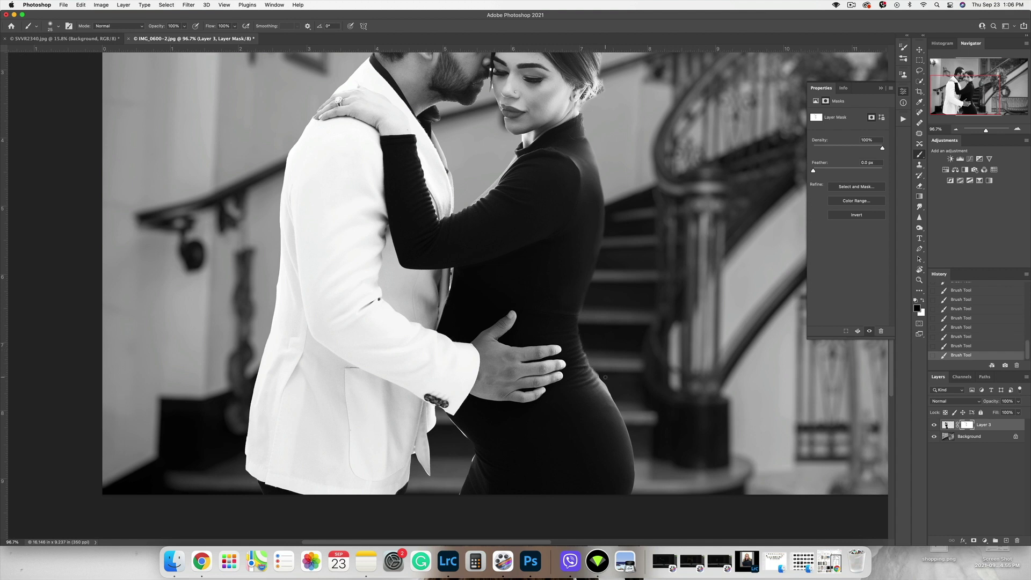
key(bracketright)
Add a Curves adjustment directly above the Background layer, raising input 177 to 221 and input 69 to about 80
scroll(525, 277, down, 3)
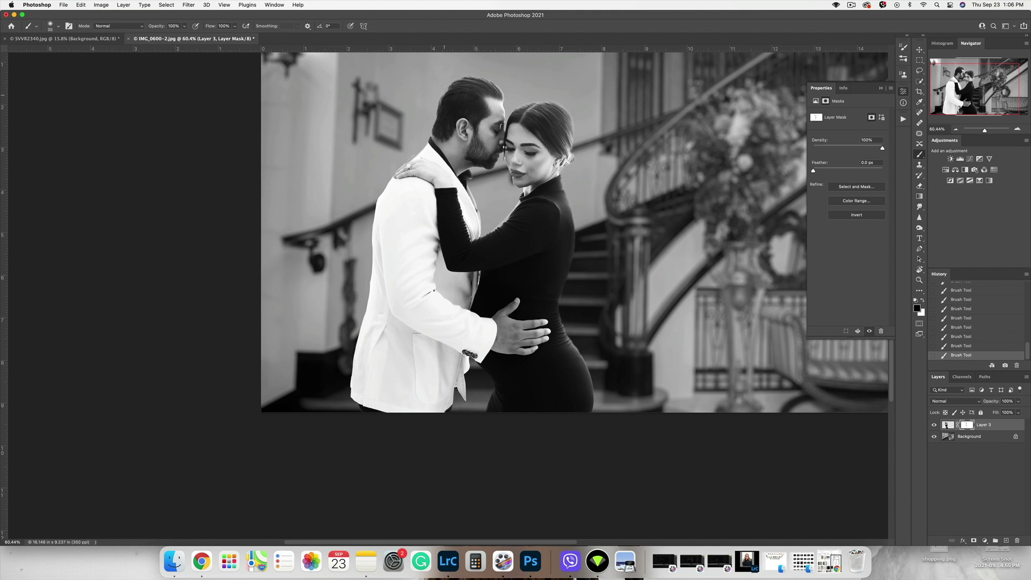
scroll(604, 241, down, 2)
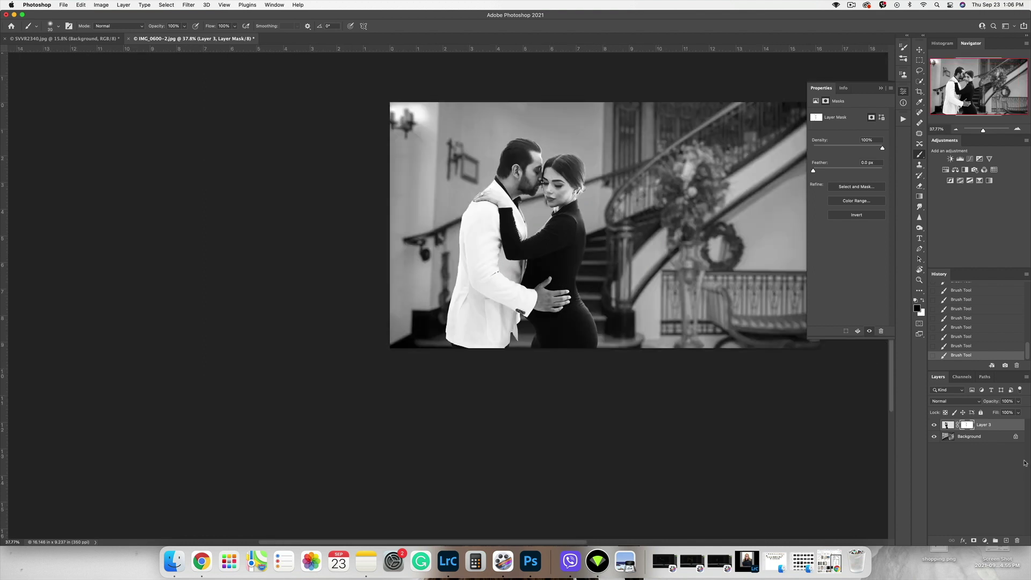
click(988, 438)
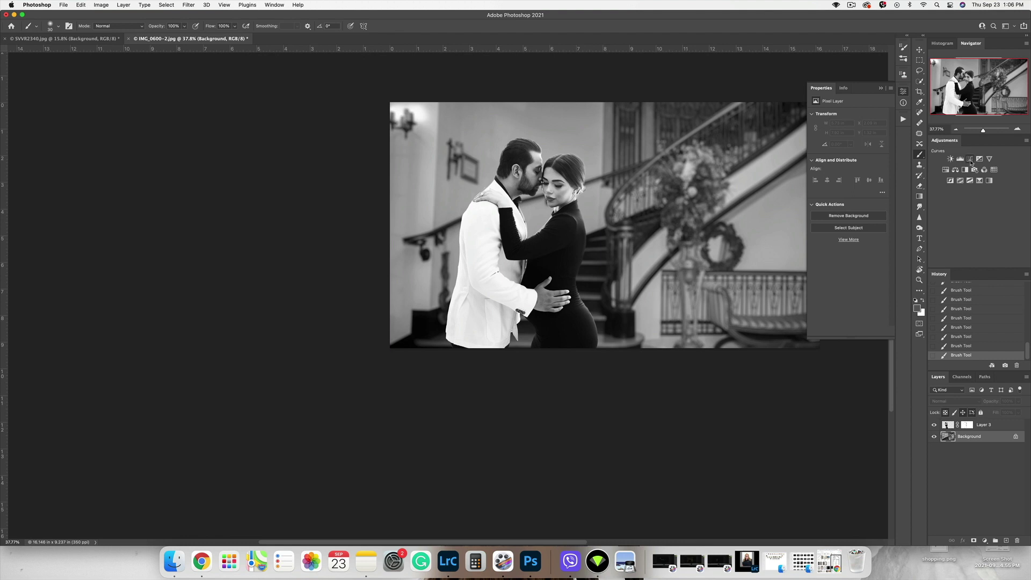
click(970, 158)
drag(849, 172, 838, 171)
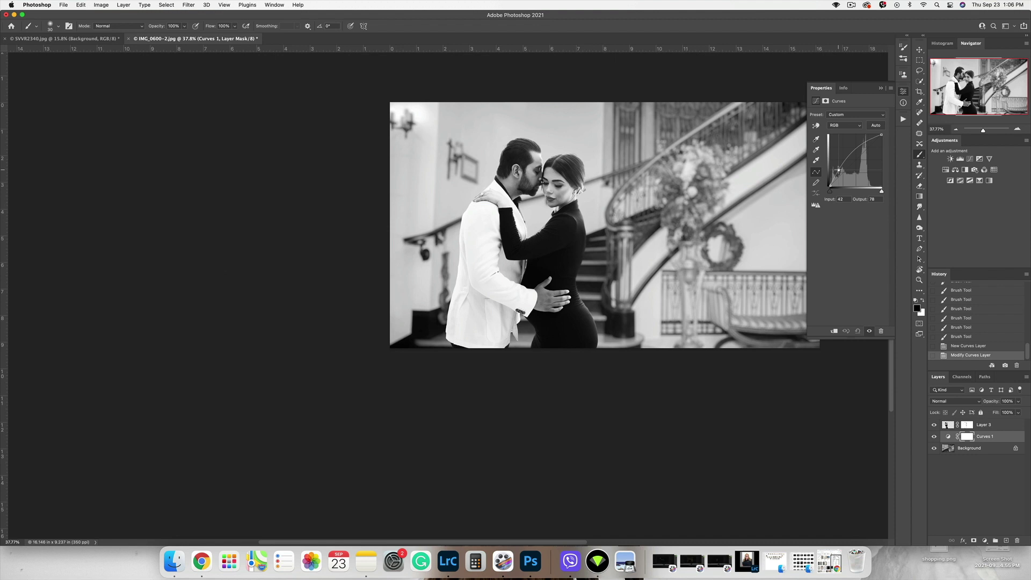
click(856, 331)
drag(867, 148, 865, 141)
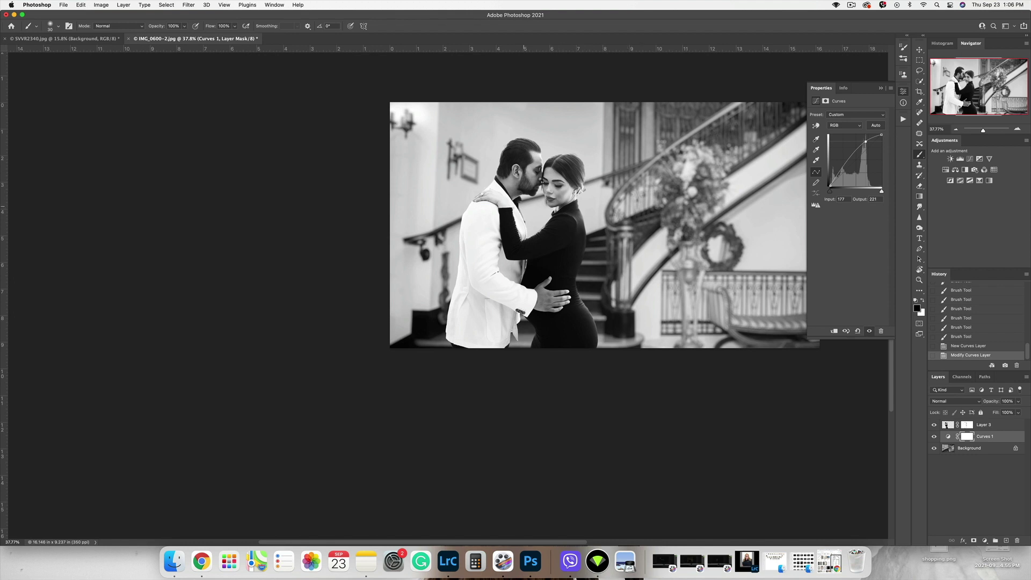
drag(844, 169, 843, 171)
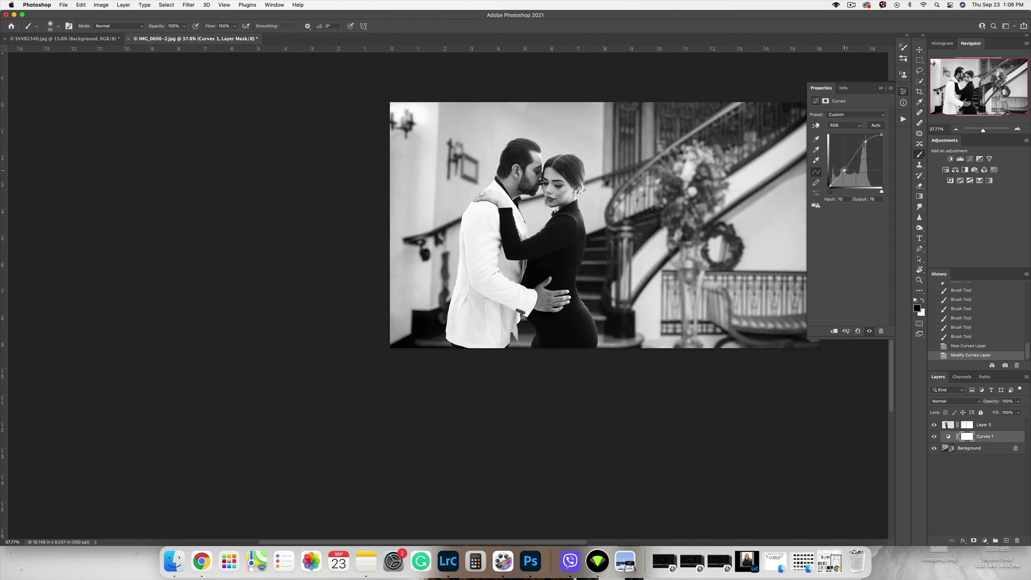
Add a Curves adjustment above Layer 3 with points 193 to 207 and 54 to 54, and flatten the image
click(996, 427)
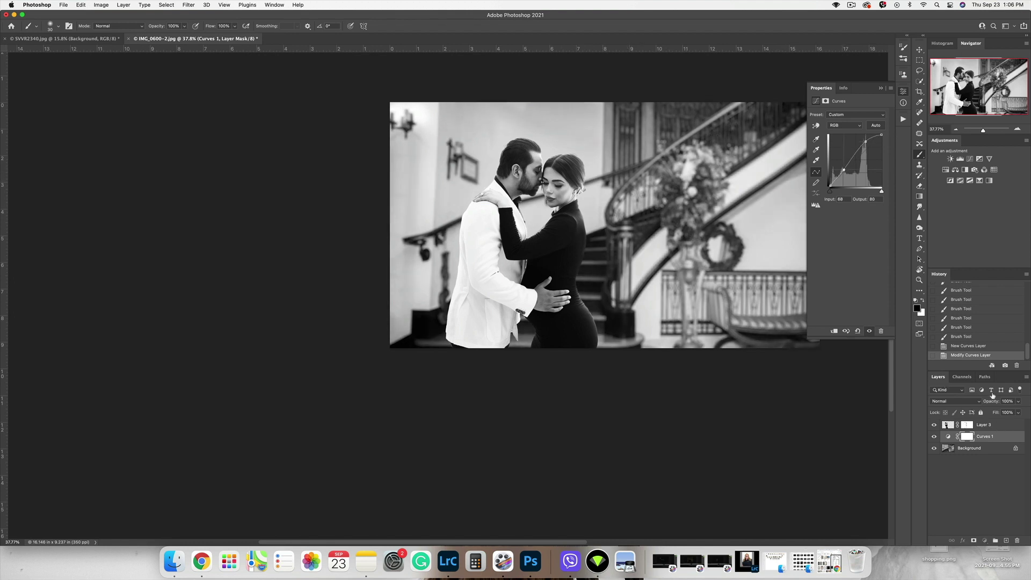
click(970, 159)
drag(841, 178, 841, 180)
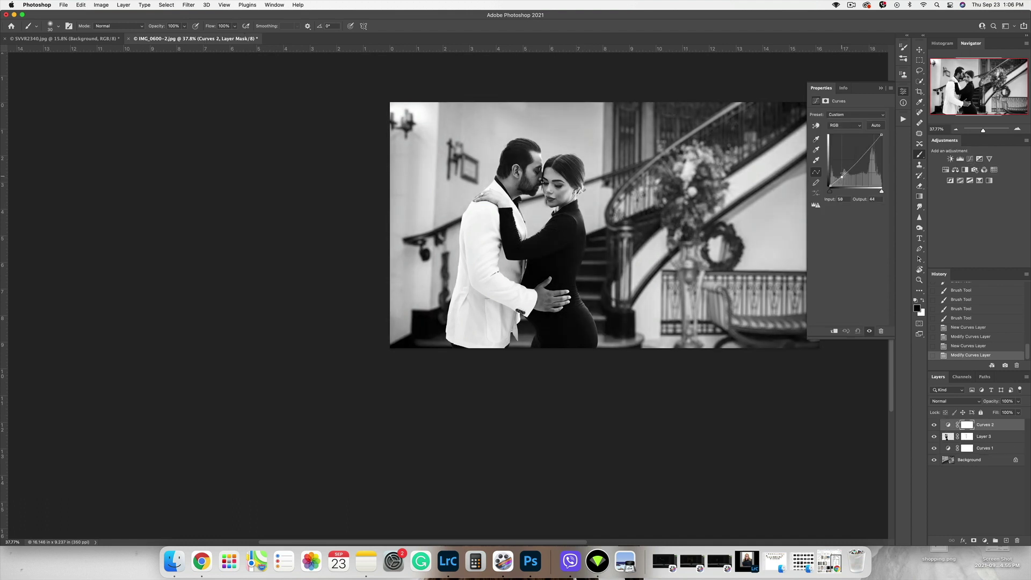
click(867, 147)
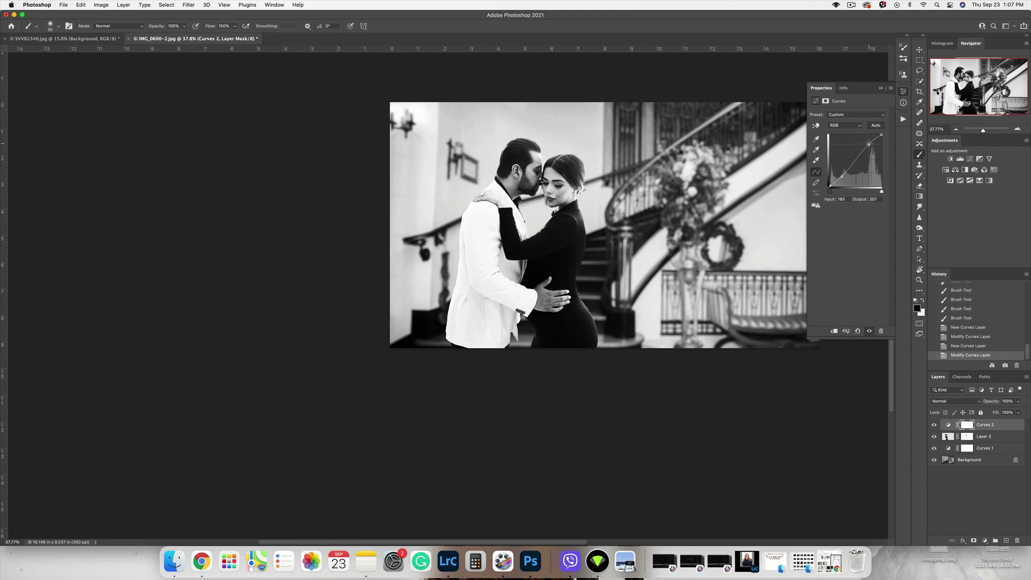
drag(841, 179, 840, 178)
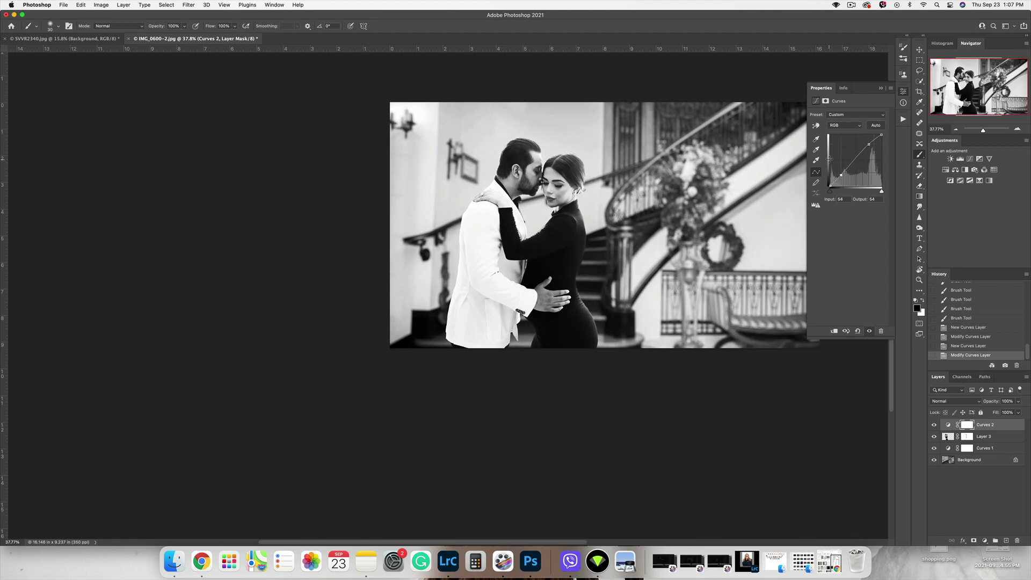
click(882, 88)
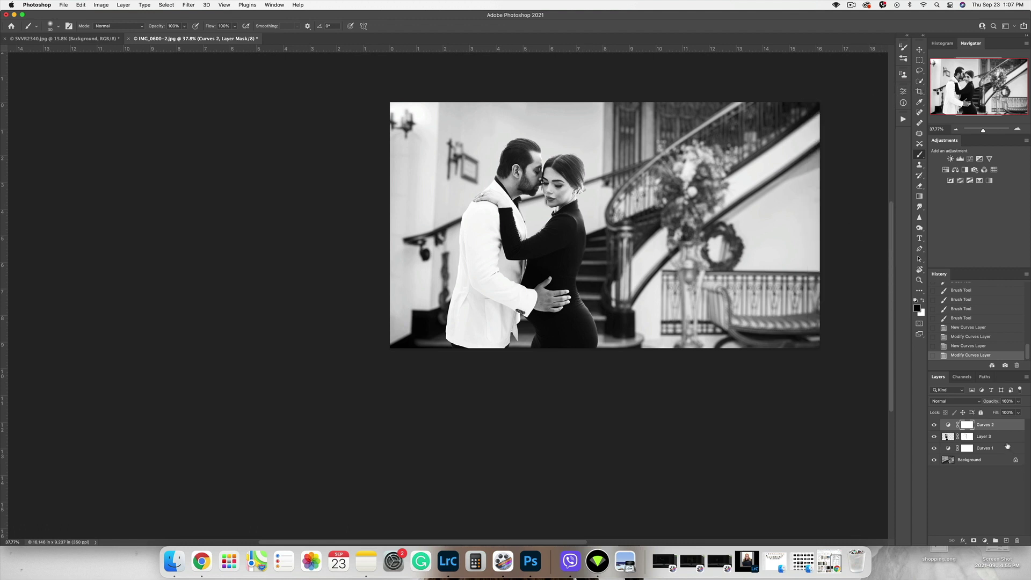
key(super+shift+e)
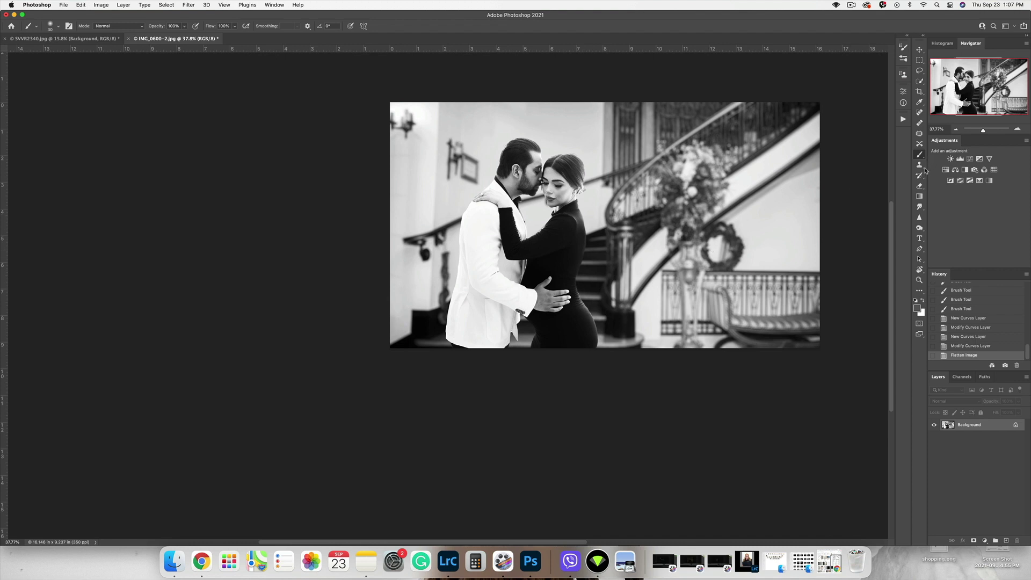
Smudge the edge of the woman's dress along her hip and lower back to blend it into the stairs
click(919, 207)
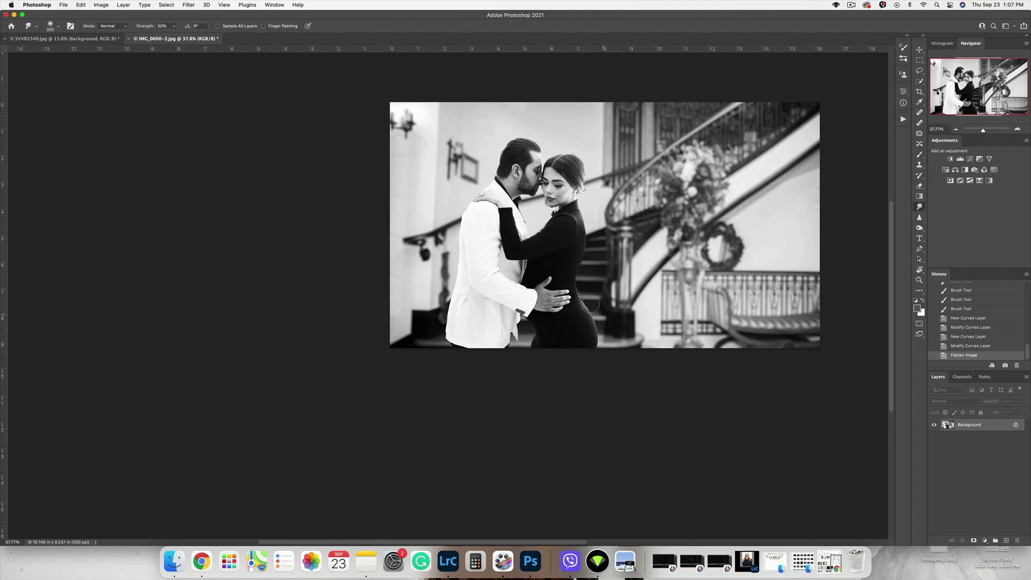
scroll(590, 305, up, 5)
key(bracketleft)
drag(597, 307, 588, 306)
drag(598, 308, 595, 308)
drag(598, 306, 577, 261)
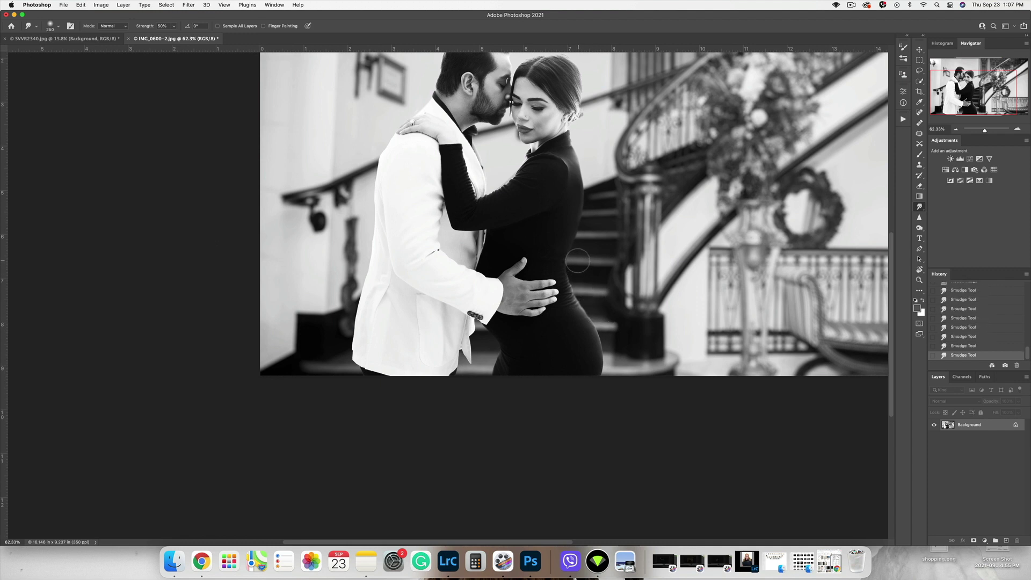
Blend the dress outline at the woman's waist and hip with the Smudge tool, varying the brush size
scroll(578, 261, up, 5)
key(bracketright)
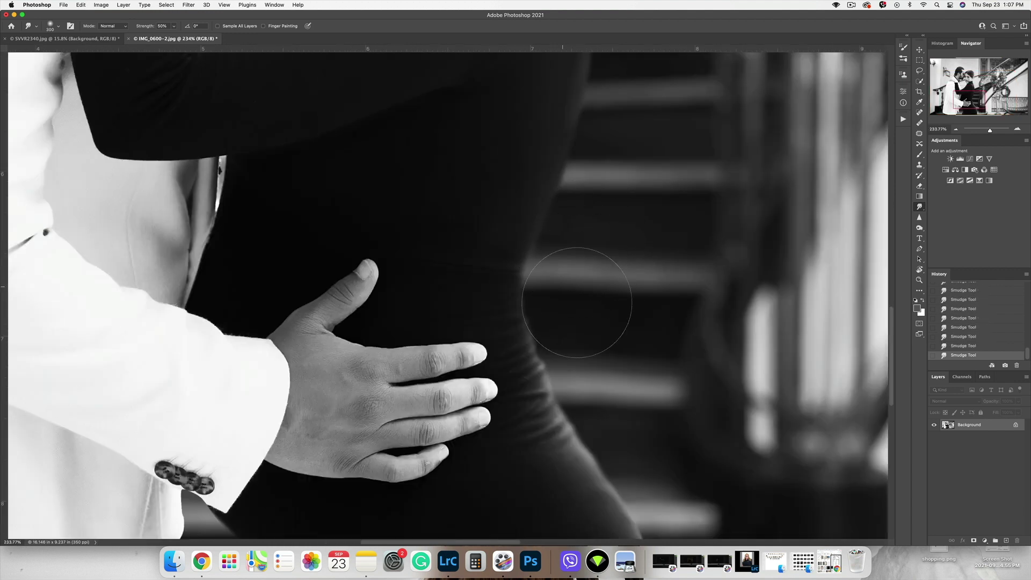
key(bracketleft)
scroll(596, 327, down, 3)
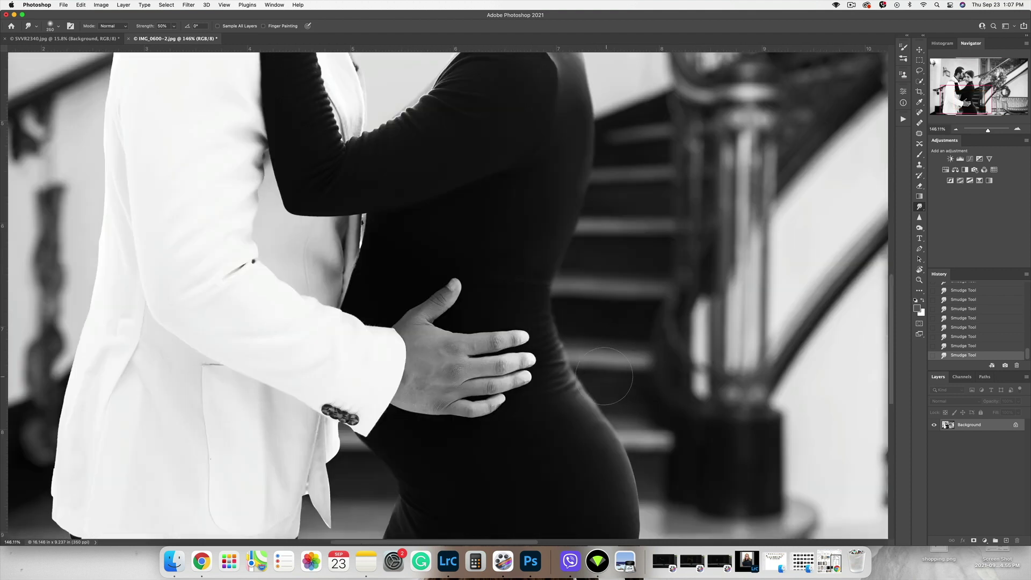
key(bracketright)
key(bracketright)
key(bracketright)
scroll(639, 387, down, 4)
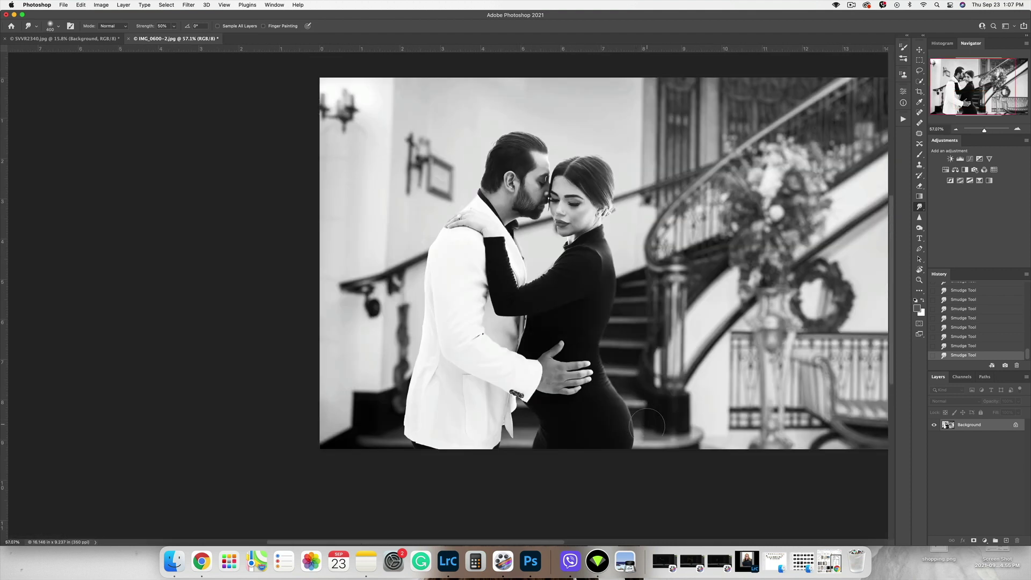
key(bracketright)
key(bracketright)
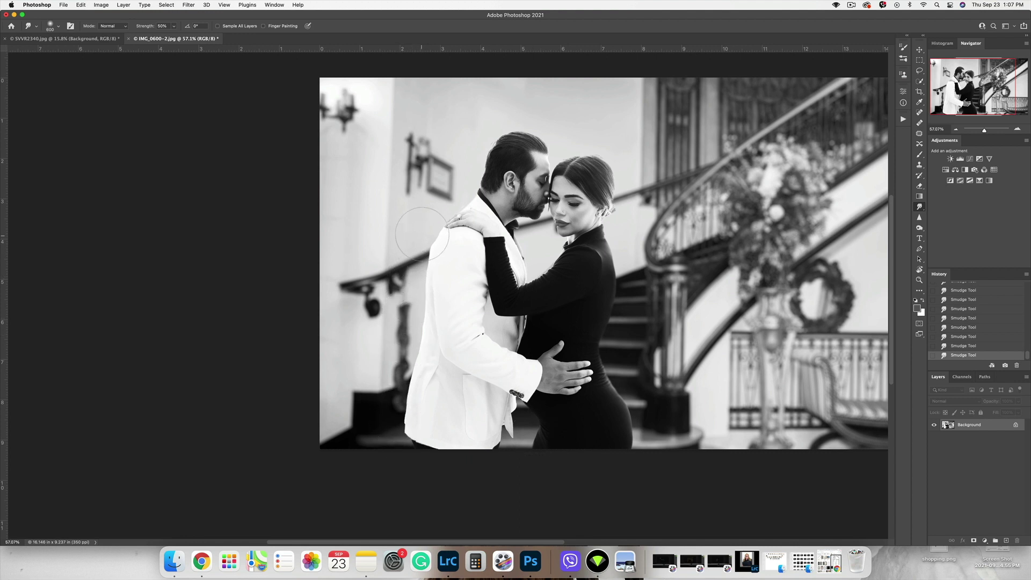
Smudge the edges around the man's shoulder and the woman's hair into the blurred background
key(bracketleft)
key(bracketleft)
scroll(467, 167, up, 1)
key(bracketleft)
scroll(464, 171, up, 1)
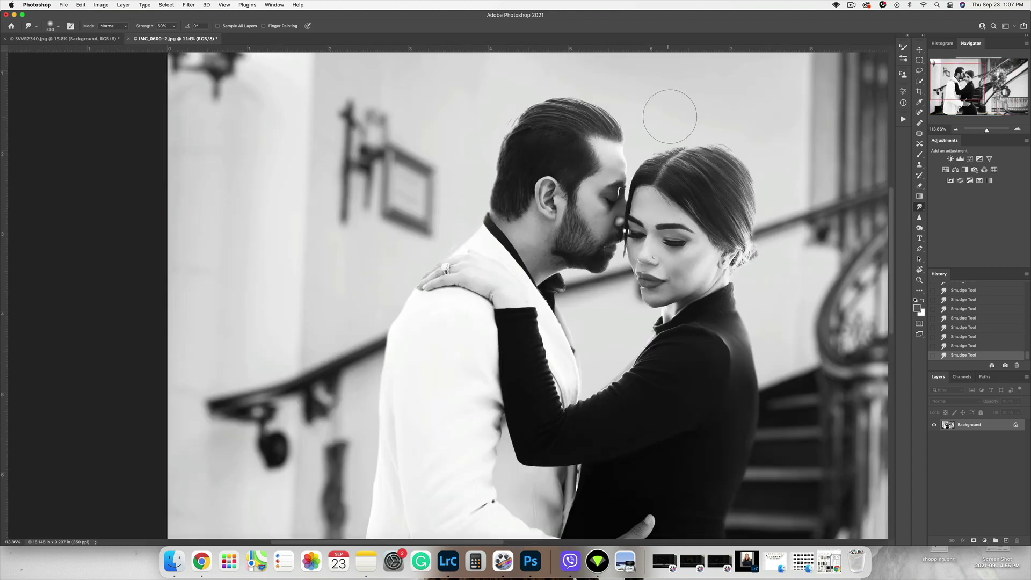
key(bracketright)
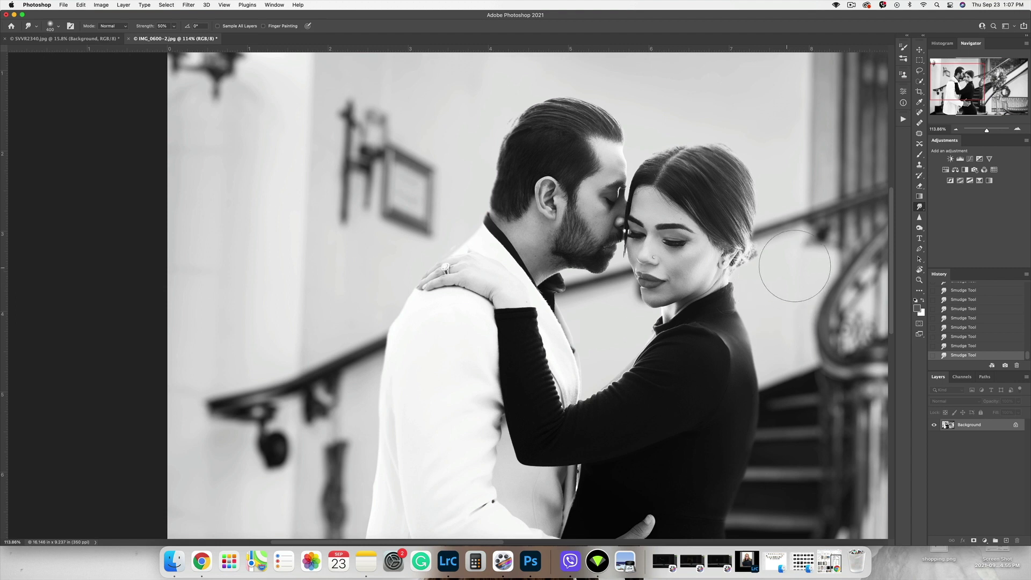
key(bracketleft)
key(bracketleft)
Clone the plain wall over the edge beside the woman's bun with a small Clone Stamp, raising its opacity to 100%
click(919, 165)
key(bracketleft)
key(bracketleft)
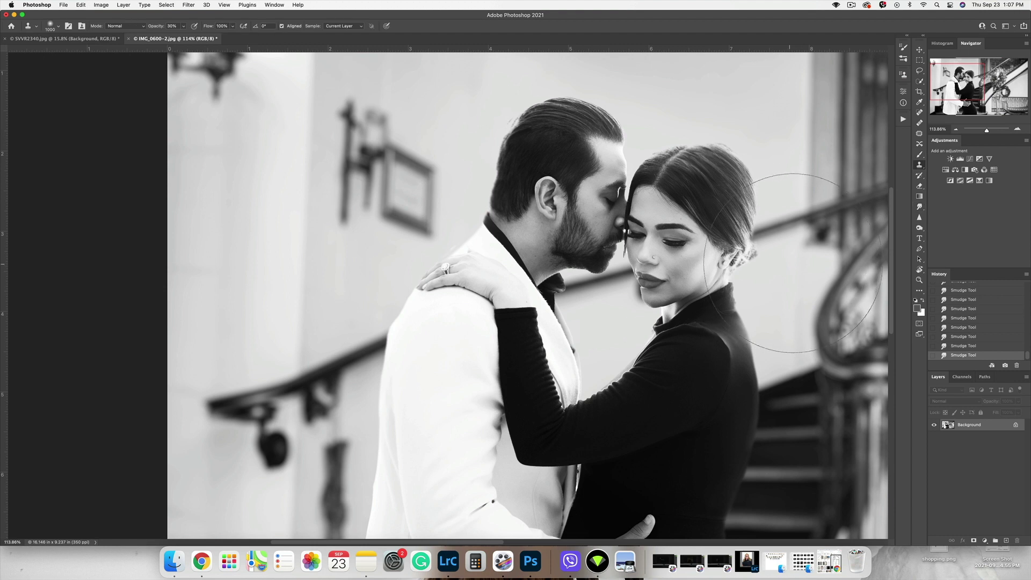
key(bracketleft)
key(bracketleft)
key(bracketleft)
key(bracketleft)
key(bracketleft)
key(bracketleft)
key(bracketleft)
key(bracketleft)
key(bracketleft)
key(bracketleft)
key(bracketleft)
key(bracketleft)
key(bracketleft)
key(bracketleft)
alt+click(777, 243)
click(771, 249)
drag(155, 27, 661, 238)
click(743, 263)
scroll(767, 258, down, 3)
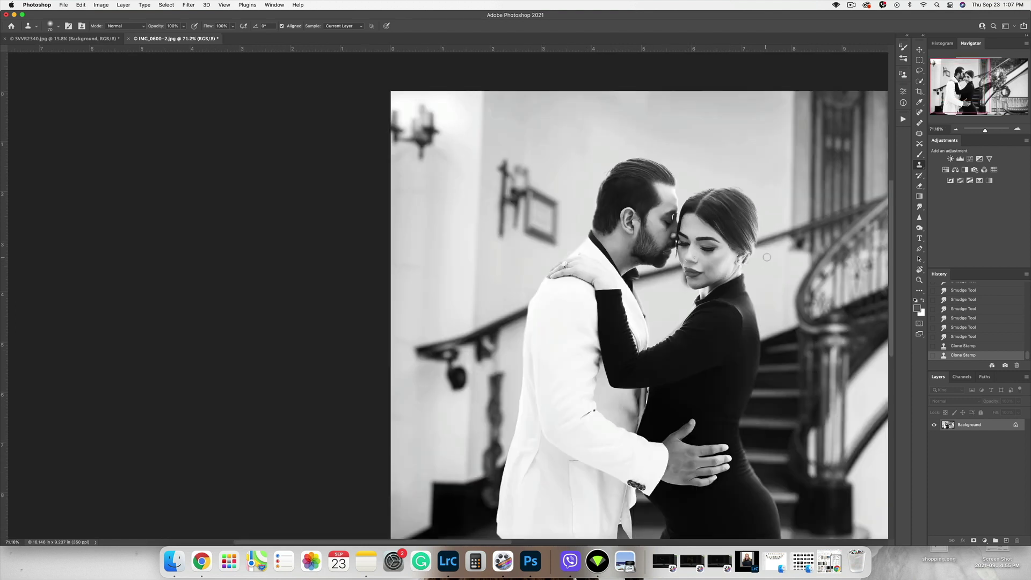
Switch to SVVR2340.jpg, inspect the woman's hair selection and return the history to the Delete Layer state
click(65, 38)
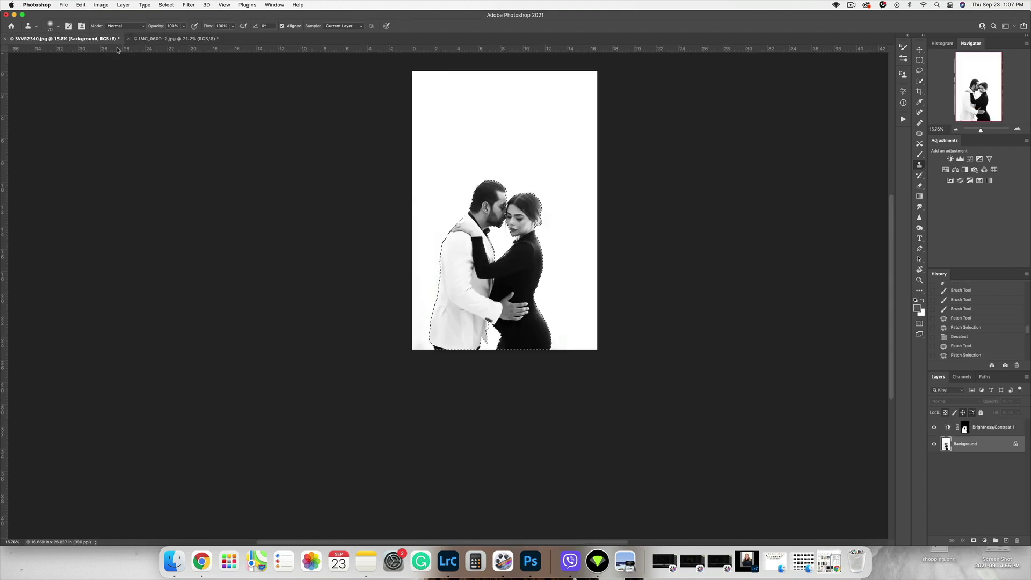
scroll(546, 222, up, 5)
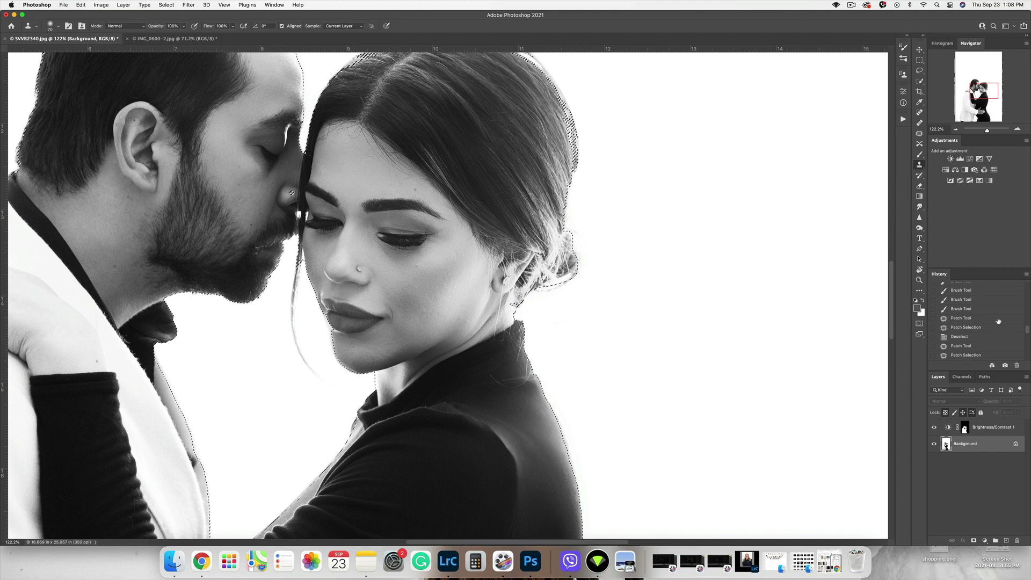
scroll(966, 322, down, 5)
click(989, 347)
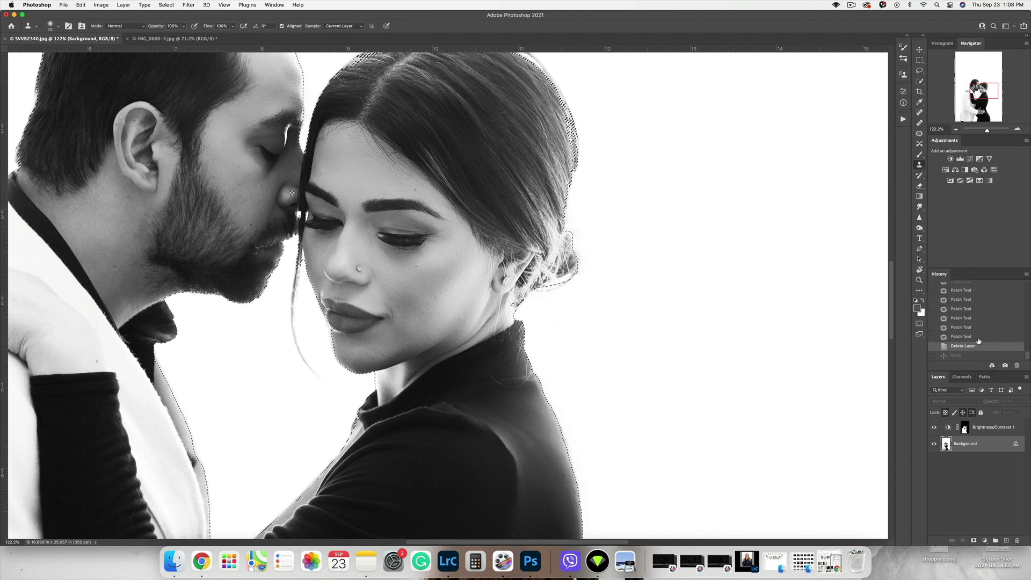
Delete the Brightness/Contrast 1 adjustment layer from SVVR2340.jpg and clear the selection around the couple
click(962, 337)
drag(991, 427, 1015, 536)
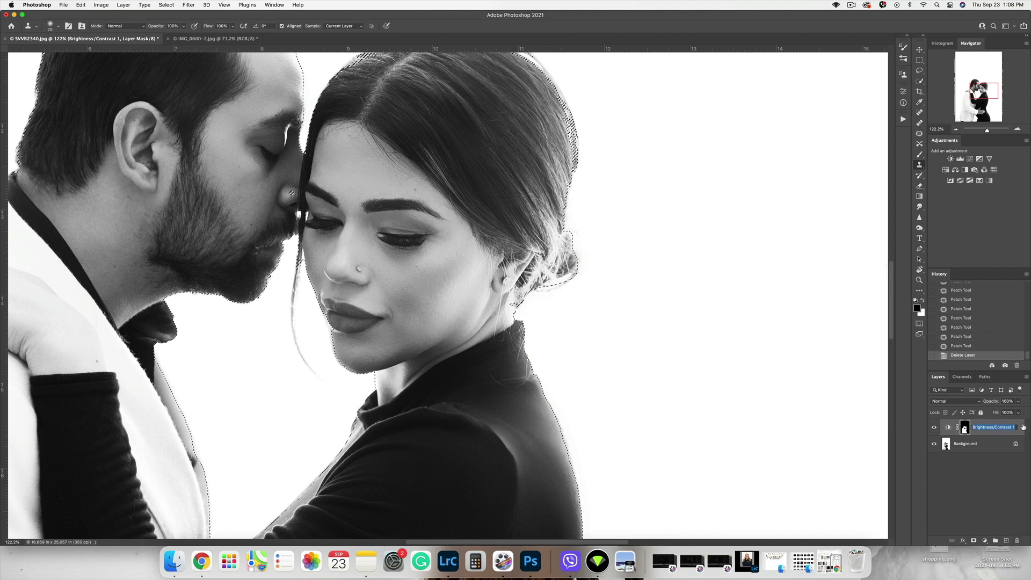
click(1021, 428)
drag(955, 424, 1016, 540)
click(919, 50)
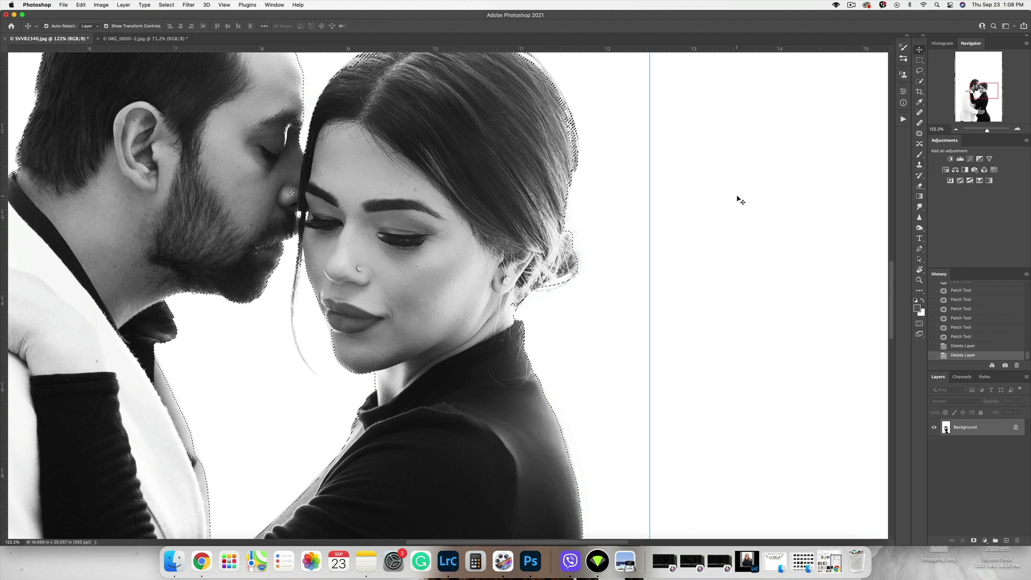
key(super+d)
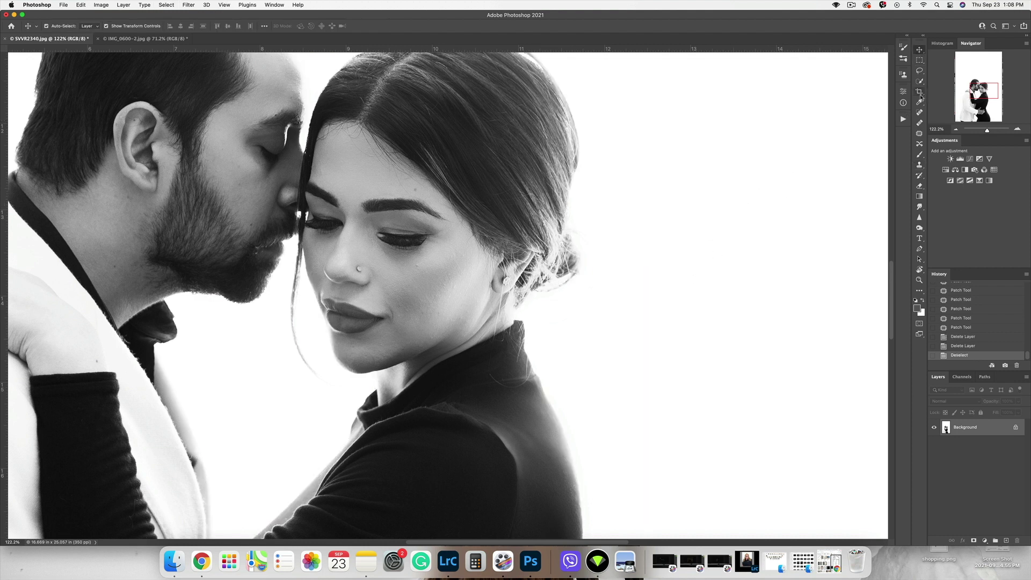
Lasso the woman's loose hair bun together with some of the white background around it in SVVR2340.jpg
click(919, 71)
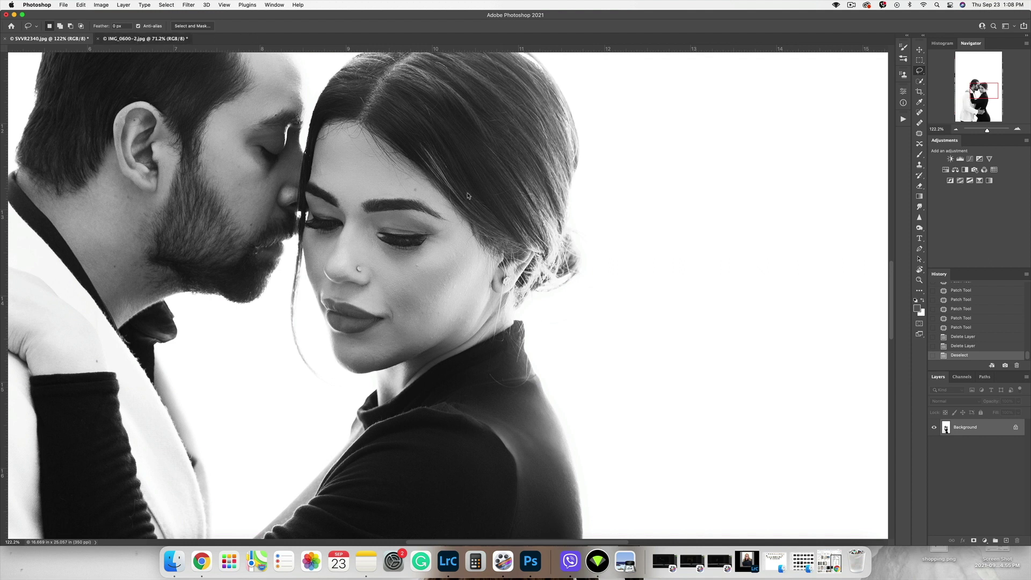
click(182, 39)
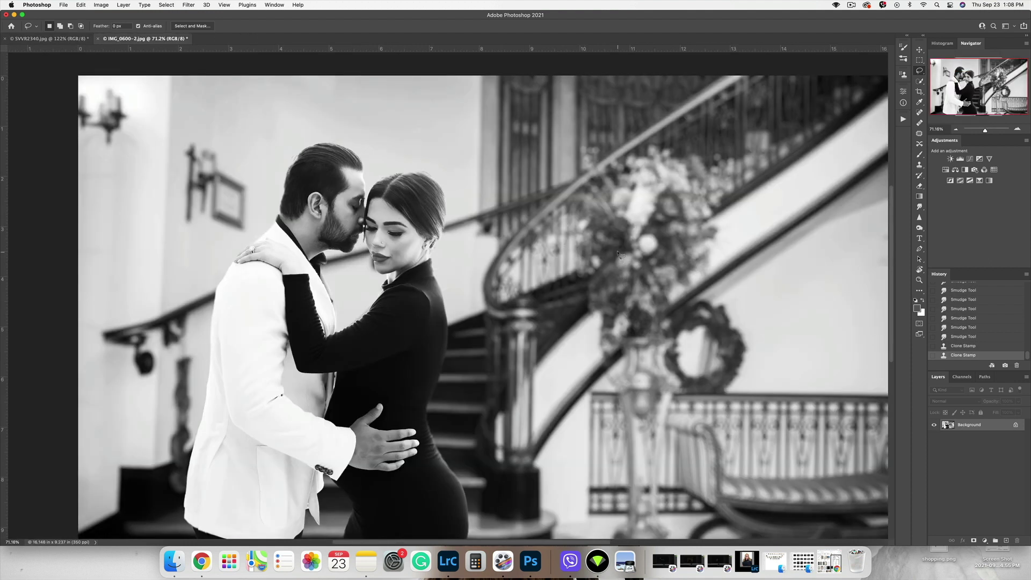
click(54, 39)
mouse_move(570, 225)
mouse_down()
mouse_move(525, 312)
mouse_move(603, 252)
mouse_up()
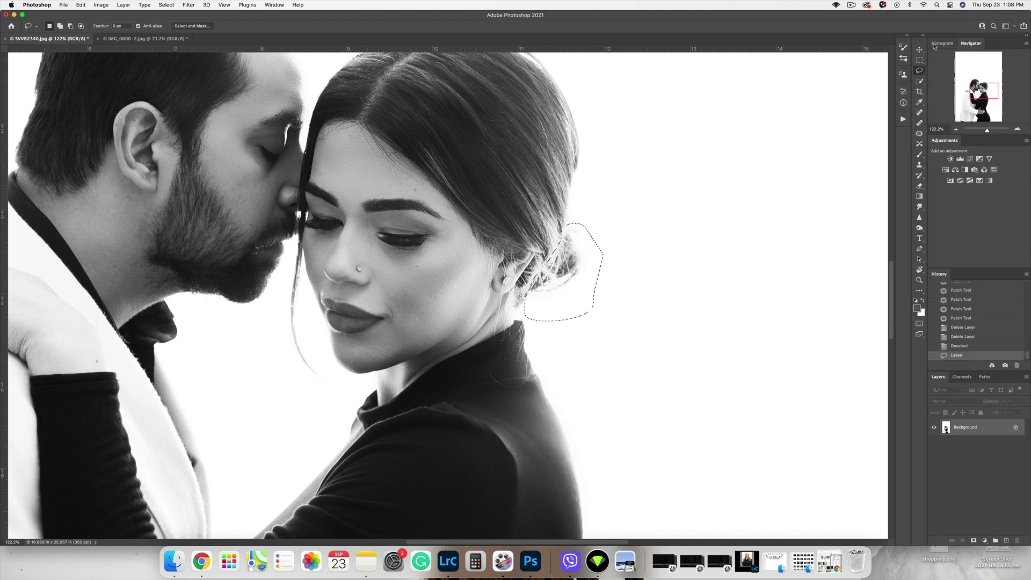
Copy the selected bun into IMG_0600-2.jpg as a new layer and move it over the back of the woman's head
key(v)
key(ctrl+Tab)
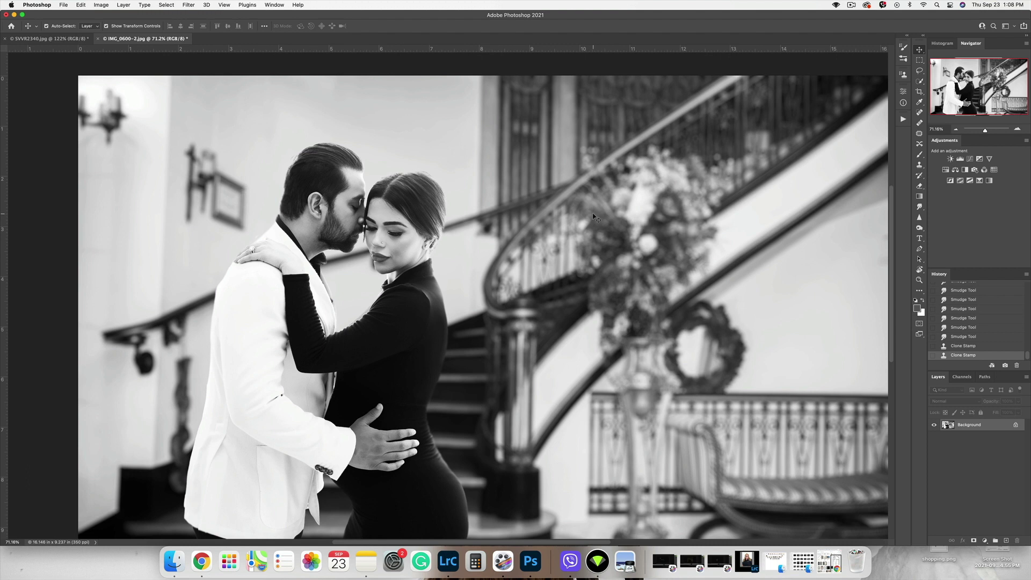
key(super+v)
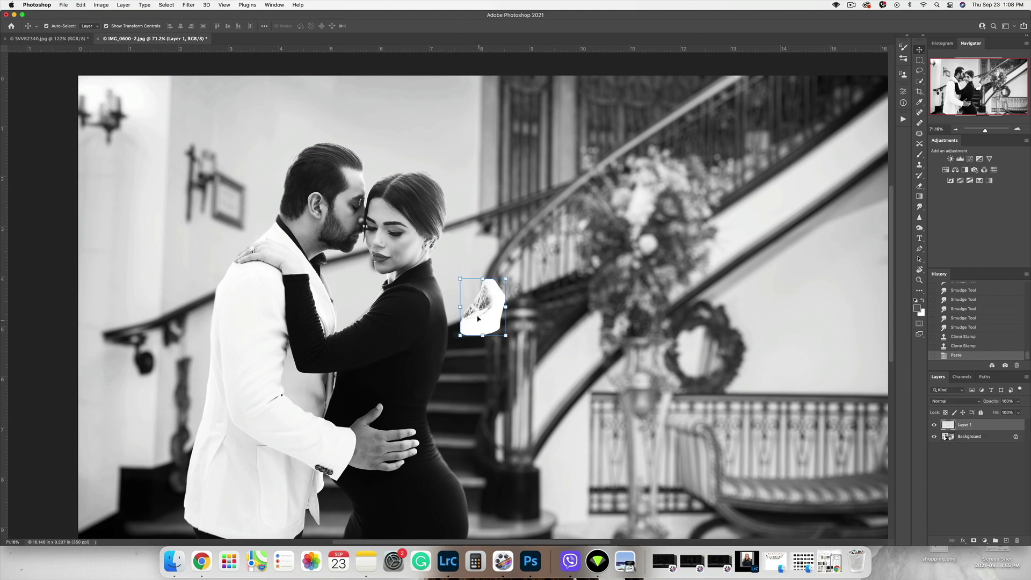
scroll(472, 301, up, 5)
drag(365, 196, 193, 45)
scroll(439, 251, down, 5)
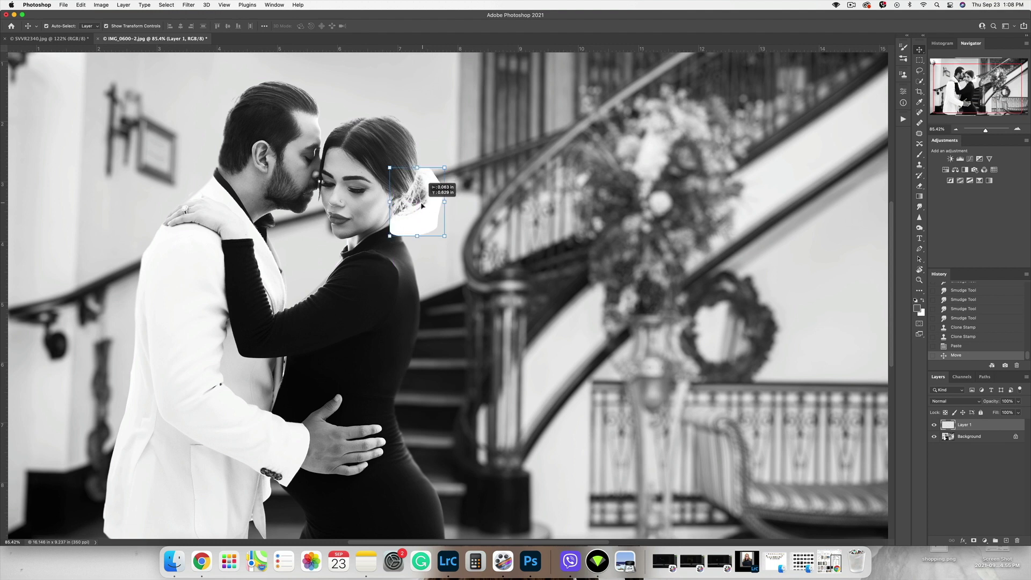
scroll(428, 239, up, 3)
mouse_move(416, 203)
mouse_down()
mouse_move(442, 232)
mouse_move(422, 209)
mouse_up()
Rotate the pasted bun piece about 8.4° counter-clockwise and nudge it to line up with the woman's hair
drag(513, 215, 508, 191)
click(464, 182)
drag(439, 205, 439, 204)
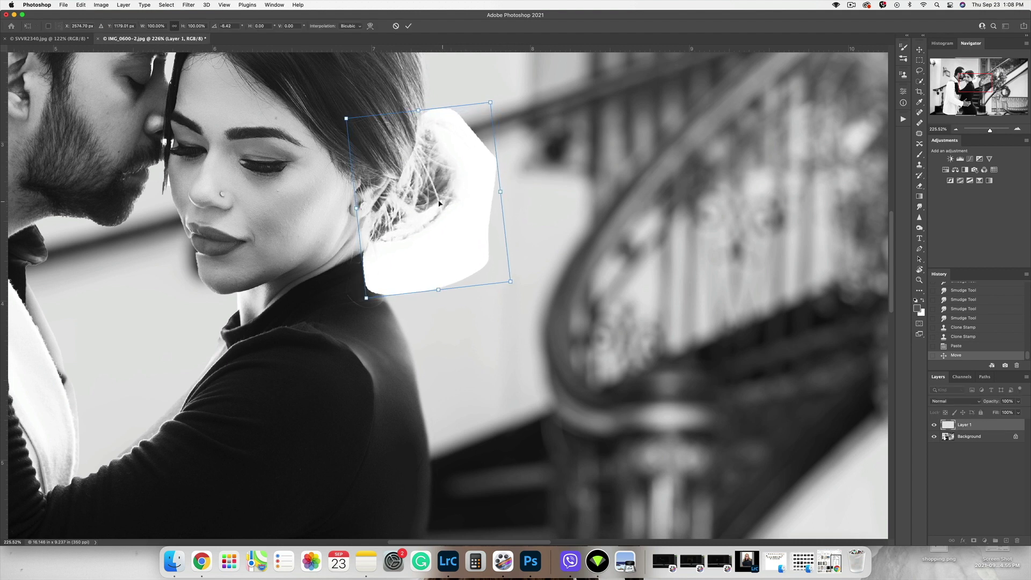
key(Return)
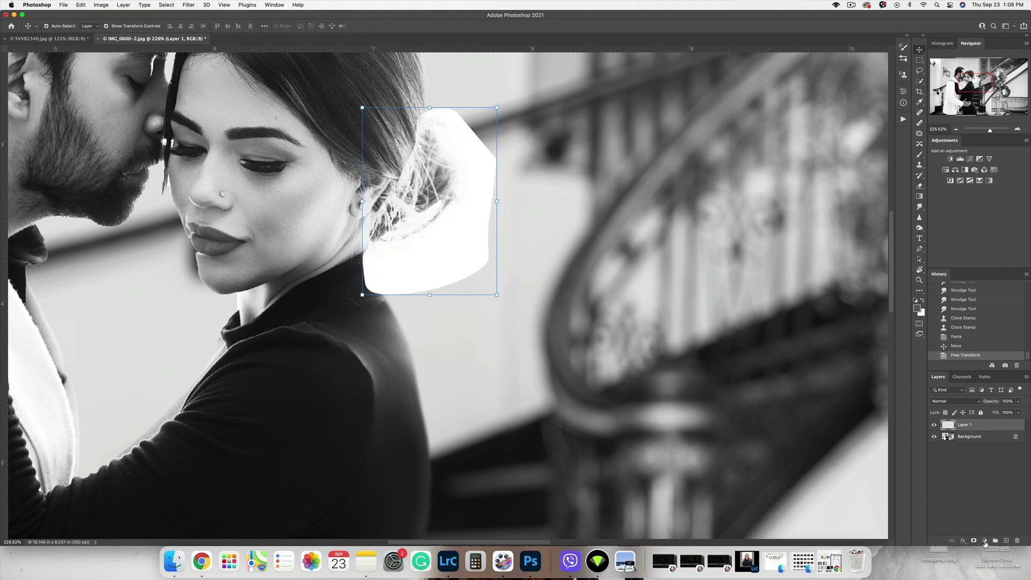
Add a layer mask to Layer 1 and brush away the white background along the upper edge of the bun
click(974, 540)
key(b)
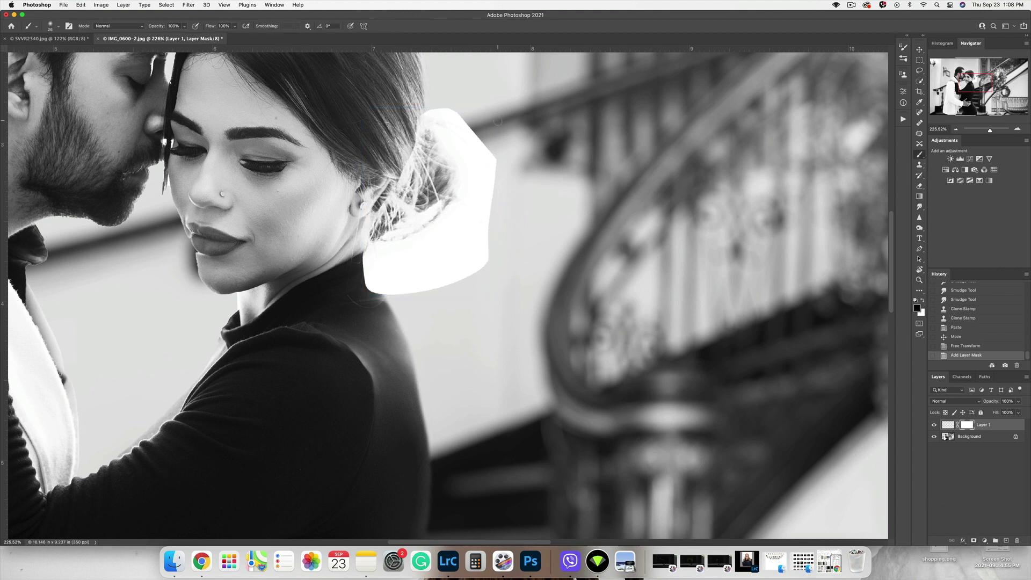
key(bracketright)
key(bracketright)
mouse_move(408, 163)
mouse_down()
mouse_move(419, 121)
mouse_move(459, 123)
mouse_move(436, 102)
mouse_move(445, 137)
mouse_move(498, 173)
mouse_up()
key(bracketright)
key(bracketright)
key(bracketright)
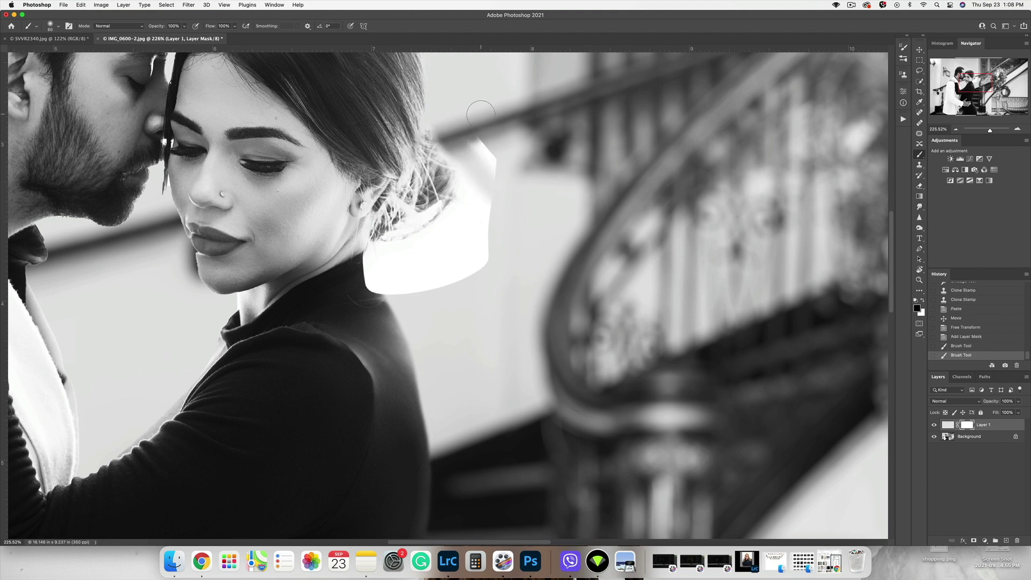
Mask out the remaining white area beside and below the bun with a larger brush
mouse_move(478, 113)
mouse_down()
mouse_move(482, 179)
mouse_move(468, 150)
mouse_move(450, 145)
mouse_move(483, 240)
mouse_move(466, 227)
mouse_move(366, 278)
mouse_move(361, 265)
mouse_move(484, 282)
mouse_move(490, 223)
mouse_move(449, 228)
mouse_up()
key(bracketright)
key(bracketright)
key(bracketright)
mouse_move(482, 192)
mouse_down()
mouse_move(446, 104)
mouse_move(416, 121)
mouse_up()
key(bracketleft)
key(bracketleft)
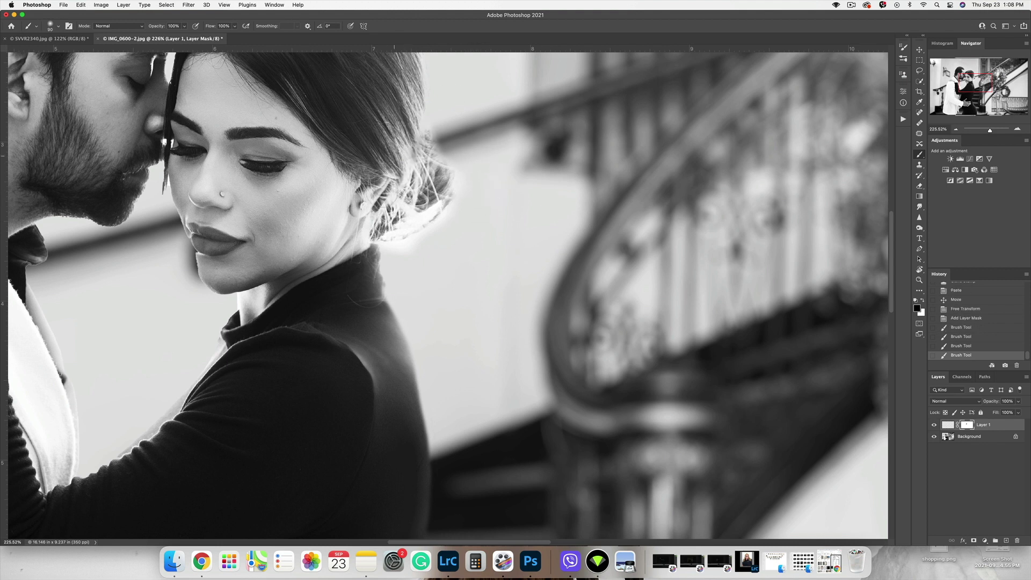
Refine the layer mask around the woman's collar, nape and bun edge with progressively smaller brushes
mouse_move(351, 276)
mouse_down()
mouse_move(407, 308)
mouse_move(419, 282)
mouse_move(495, 269)
mouse_up()
key(bracketleft)
mouse_move(382, 232)
mouse_down()
mouse_move(367, 242)
mouse_move(389, 258)
mouse_up()
mouse_move(584, 216)
mouse_down()
mouse_move(537, 194)
mouse_move(582, 212)
mouse_move(569, 226)
mouse_up()
key(bracketleft)
key(bracketleft)
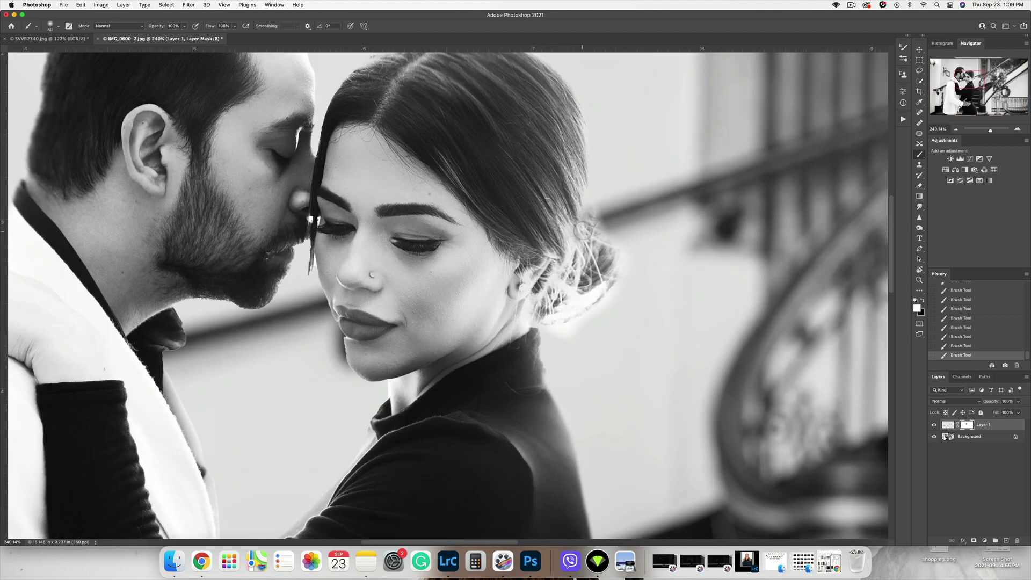
key(x)
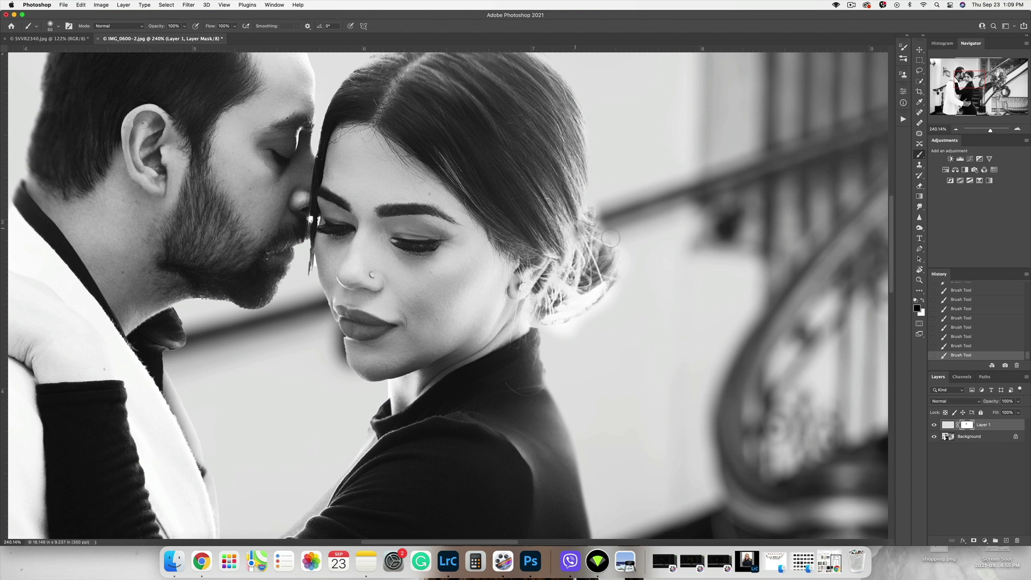
Flatten the image and apply a Clone Stamp dab to the hair edge just above the bun
key(super+shift+e)
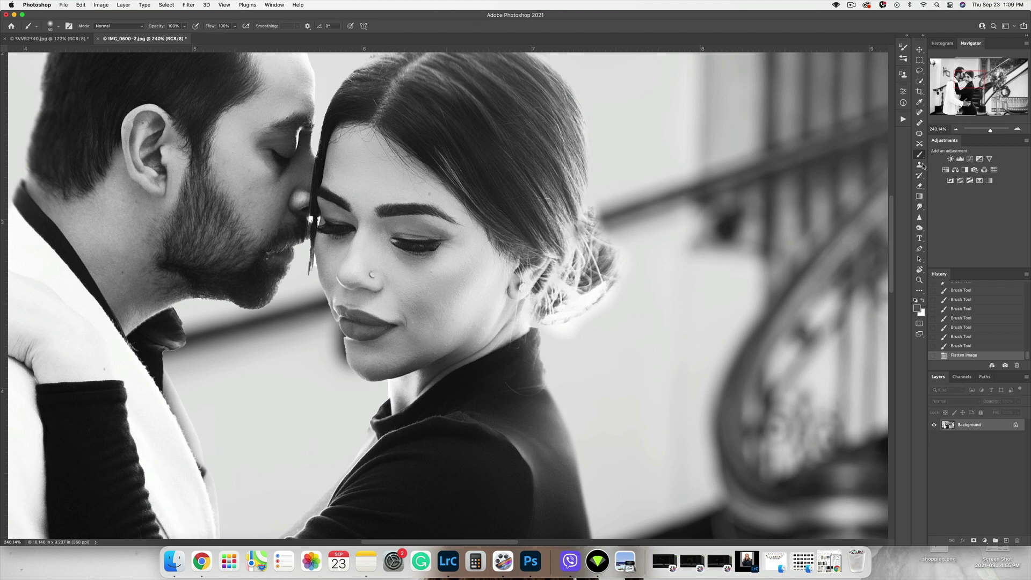
click(920, 164)
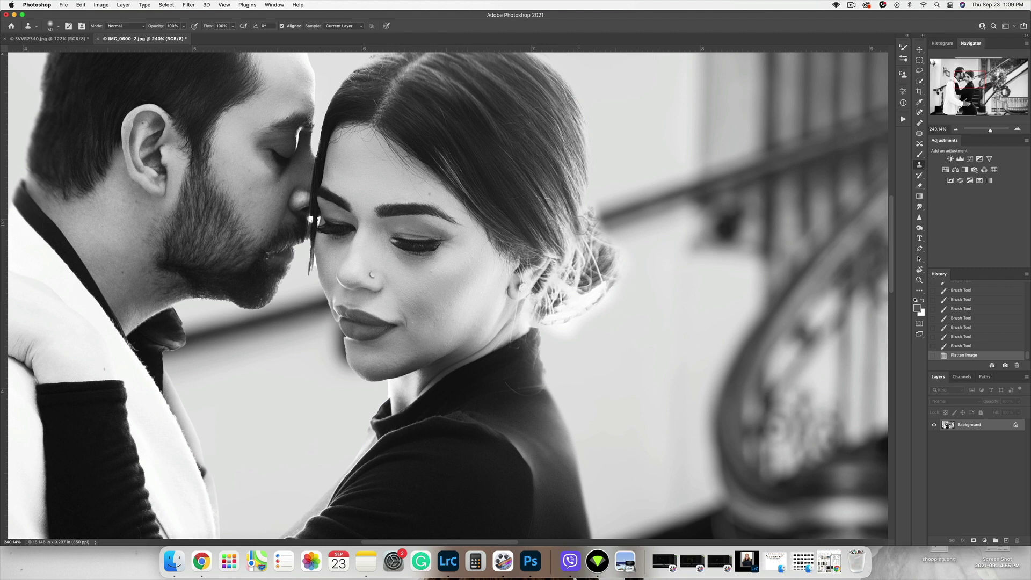
click(580, 219)
Try cloning dark hair from the back of the woman's head over the transition into the bun
alt+click(582, 183)
drag(585, 194, 584, 203)
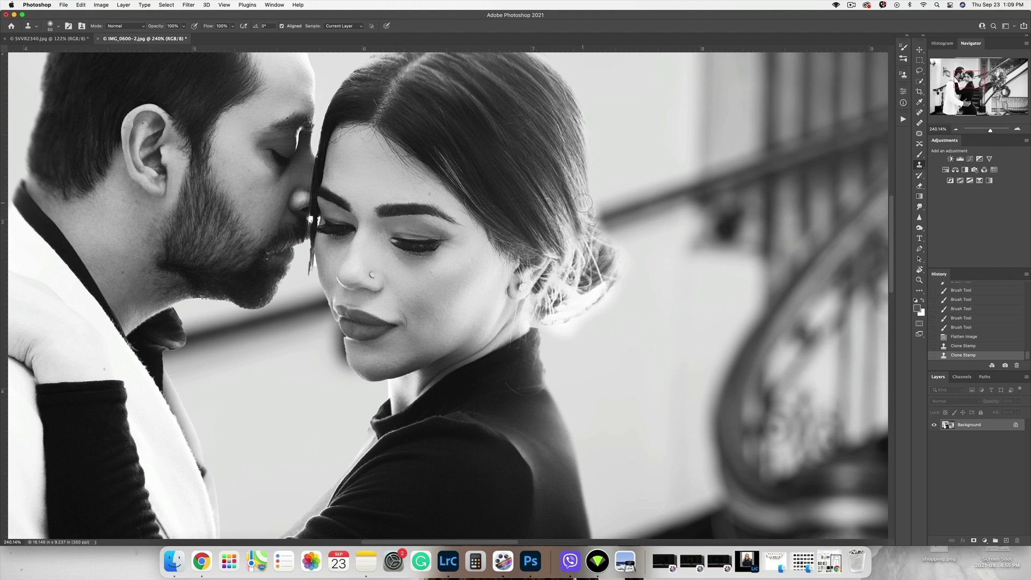
click(584, 203)
click(568, 238)
click(565, 241)
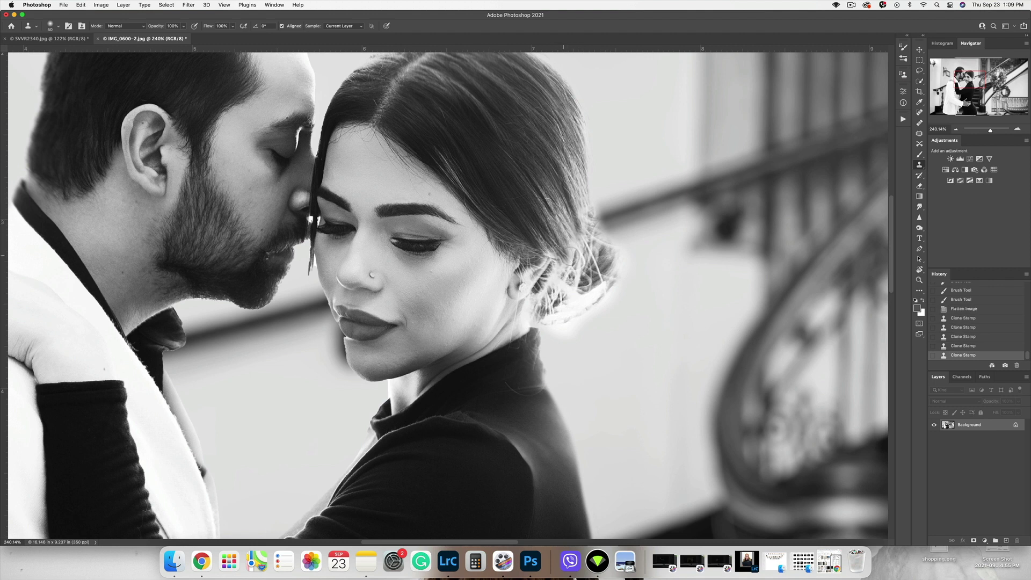
click(575, 256)
click(564, 293)
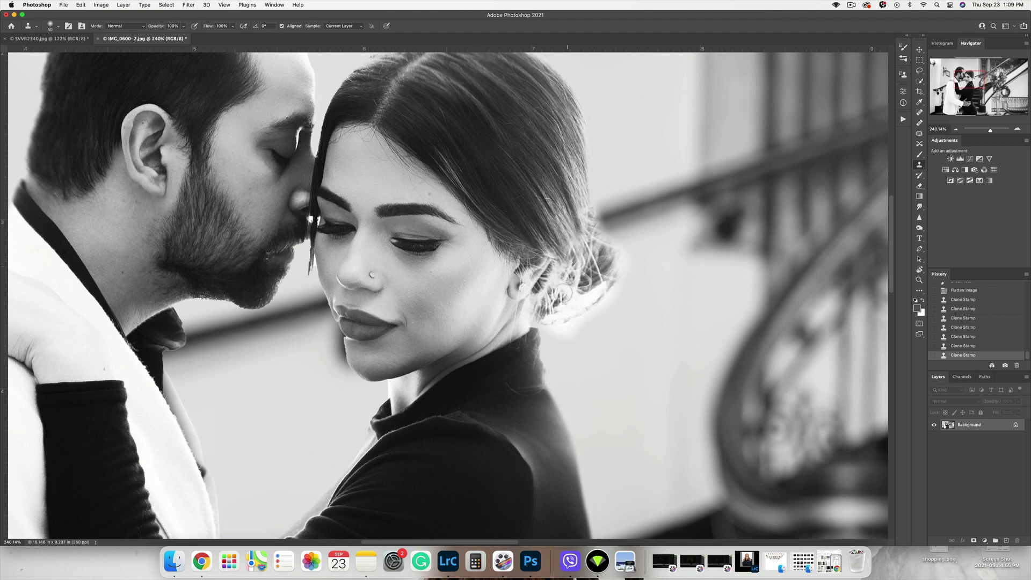
click(564, 262)
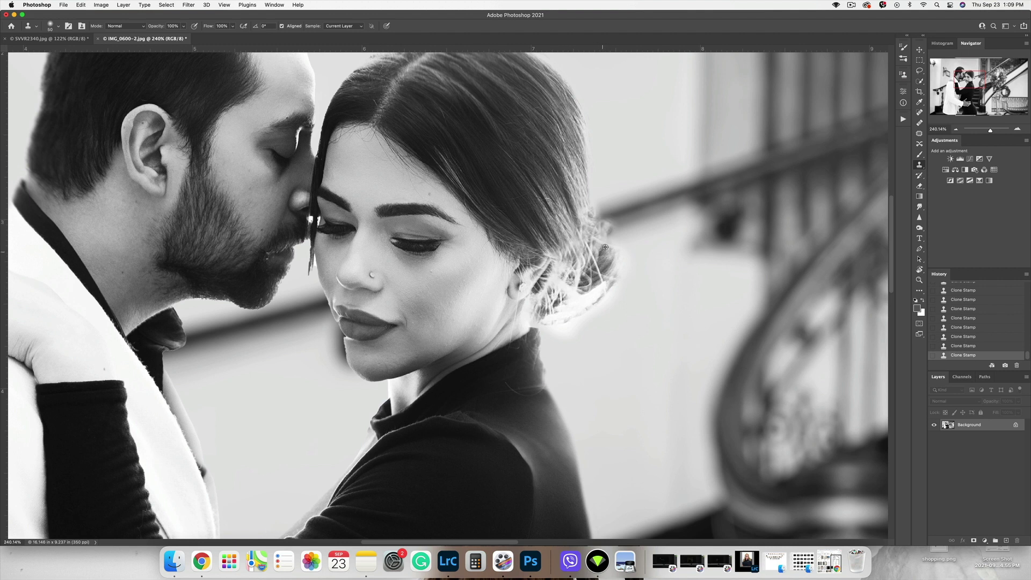
Return the history to the first Clone Stamp state after the Flatten Image step
scroll(595, 285, down, 3)
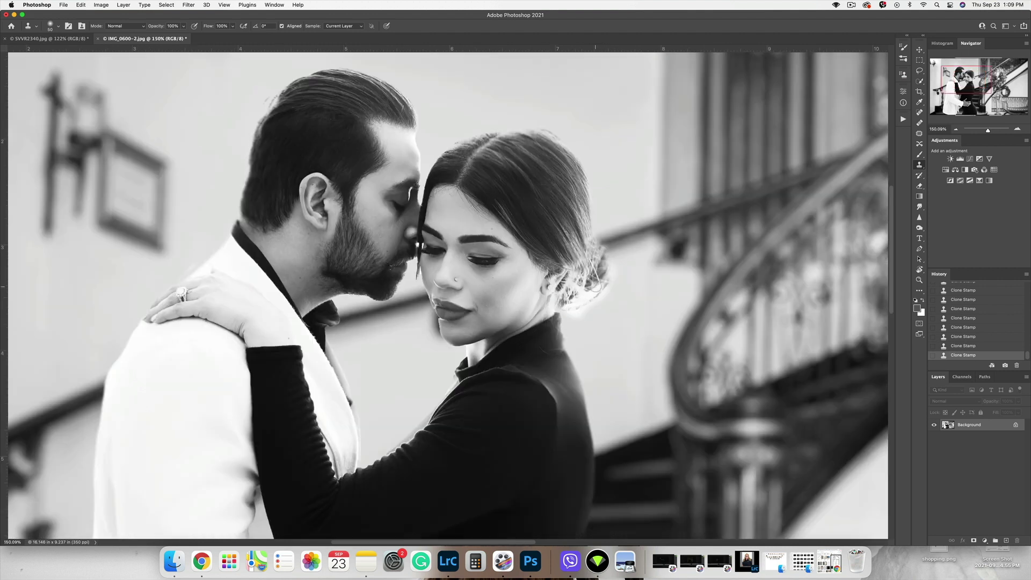
click(981, 320)
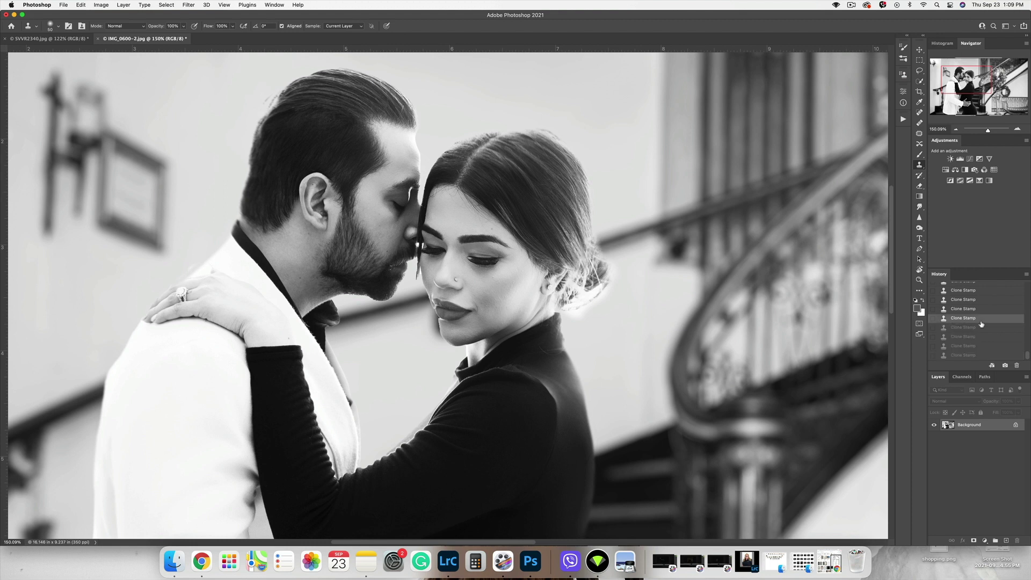
scroll(984, 322, up, 3)
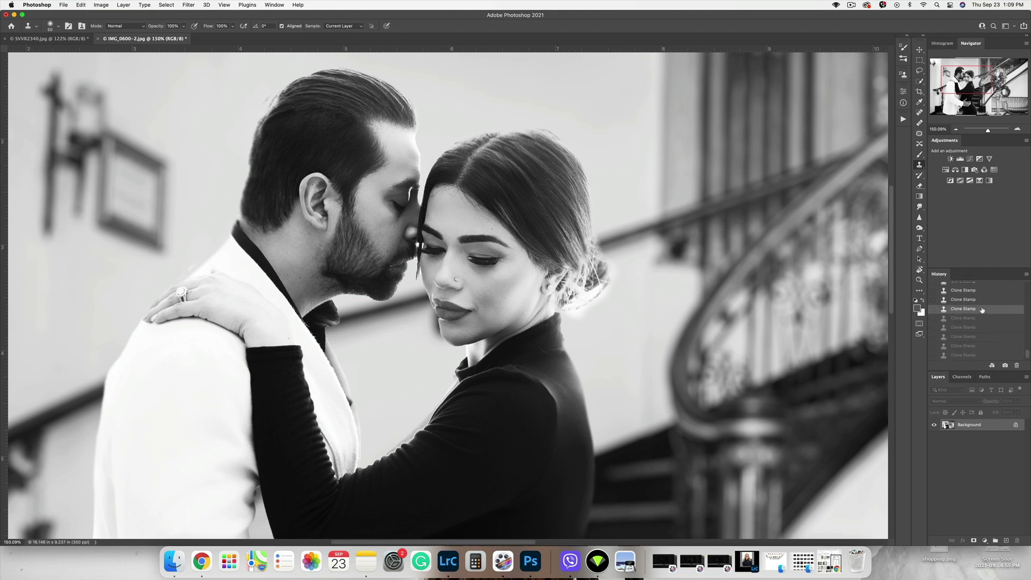
click(981, 309)
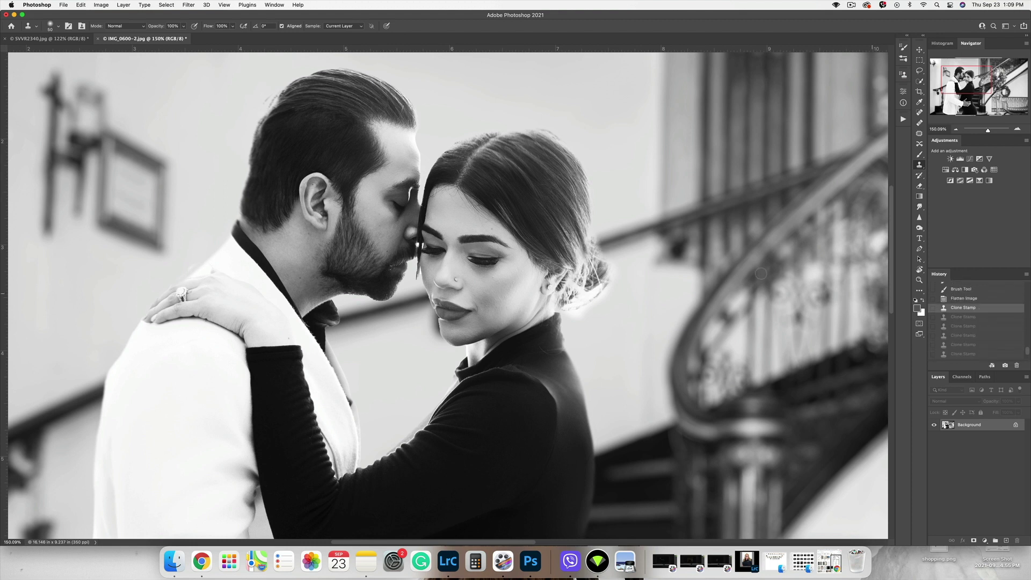
Retouch the hair transition above the bun with two small Clone Stamp dabs
click(579, 257)
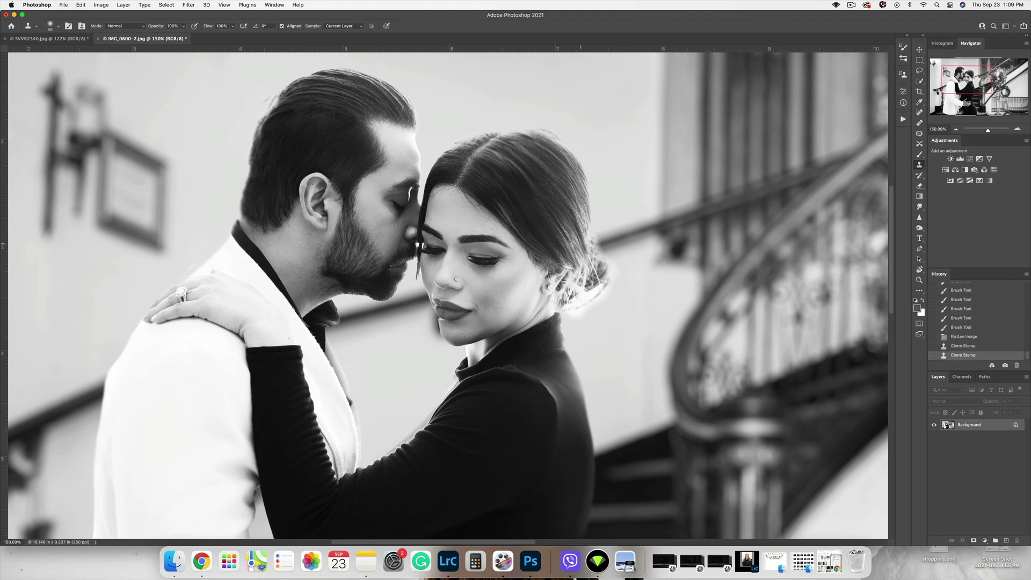
click(587, 240)
scroll(669, 172, down, 3)
scroll(631, 221, down, 3)
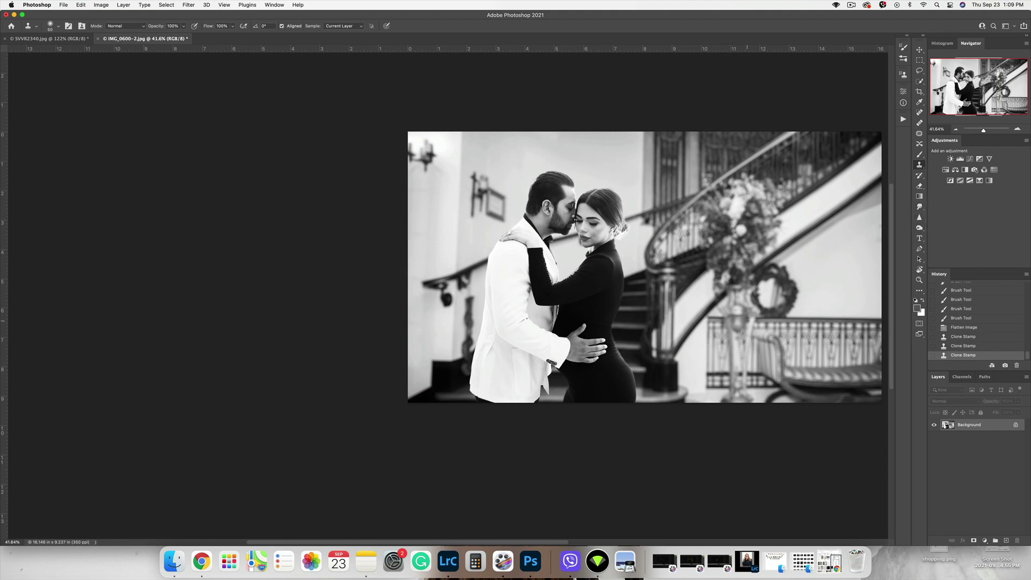
Push the woman's hip contour slightly outward in Liquify with a reduced brush and apply the change
key(shift+super+x)
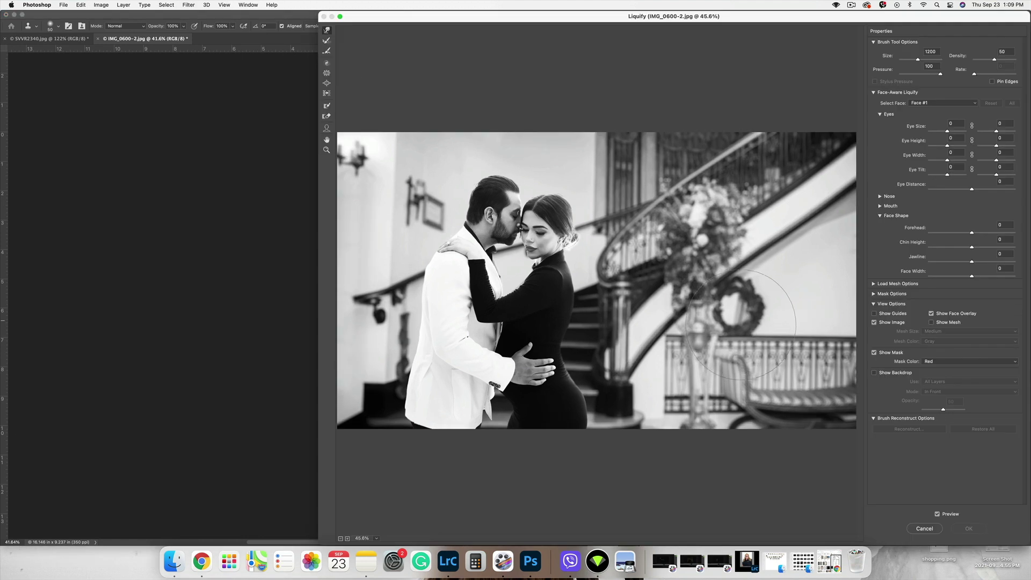
key(bracketleft)
key(bracketleft)
key(bracketleft)
key(bracketleft)
key(bracketleft)
key(bracketleft)
key(bracketleft)
key(bracketleft)
drag(568, 381, 572, 379)
key(bracketright)
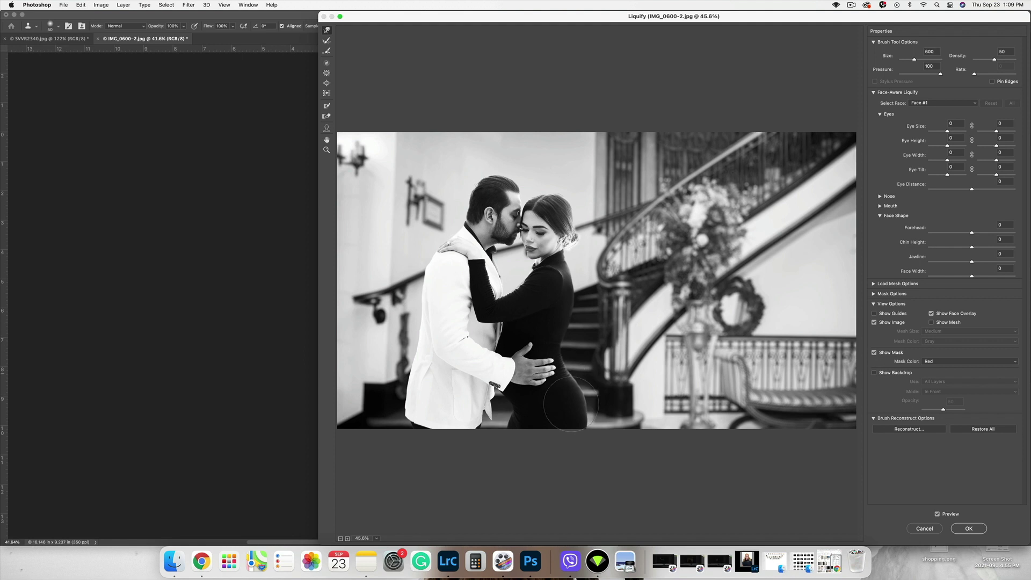
key(bracketright)
key(bracketright)
key(Return)
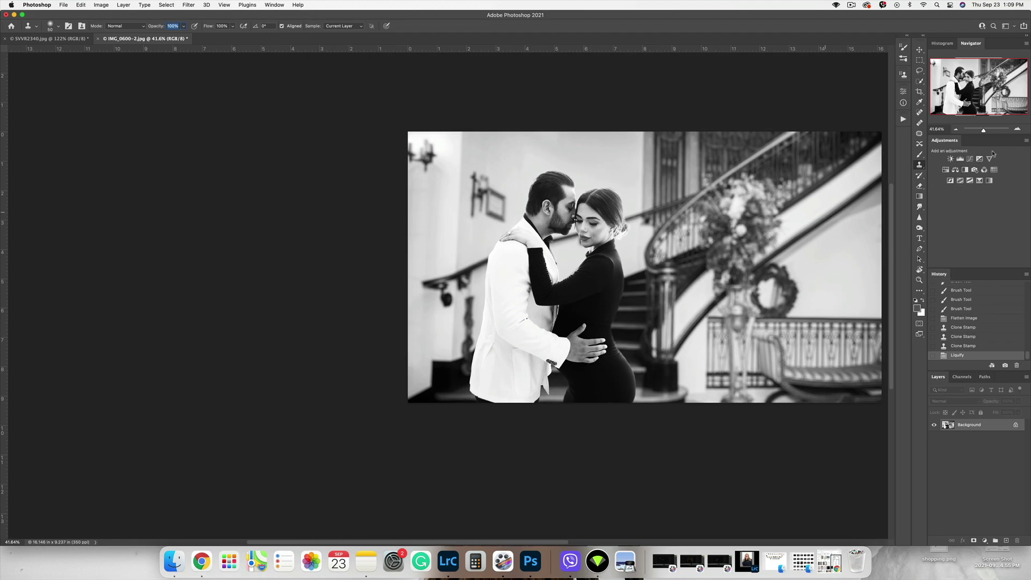
Heal a spot at the bottom of the woman's dress with the Spot Healing Brush, and retouch her hip contour with an enlarged Clone Stamp
click(919, 113)
click(612, 403)
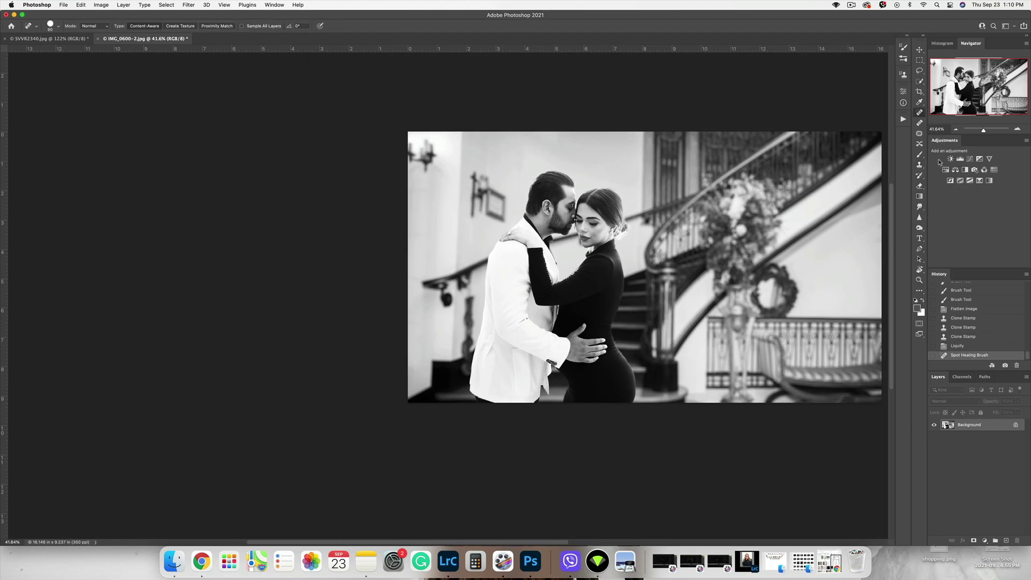
click(919, 165)
scroll(614, 350, up, 8)
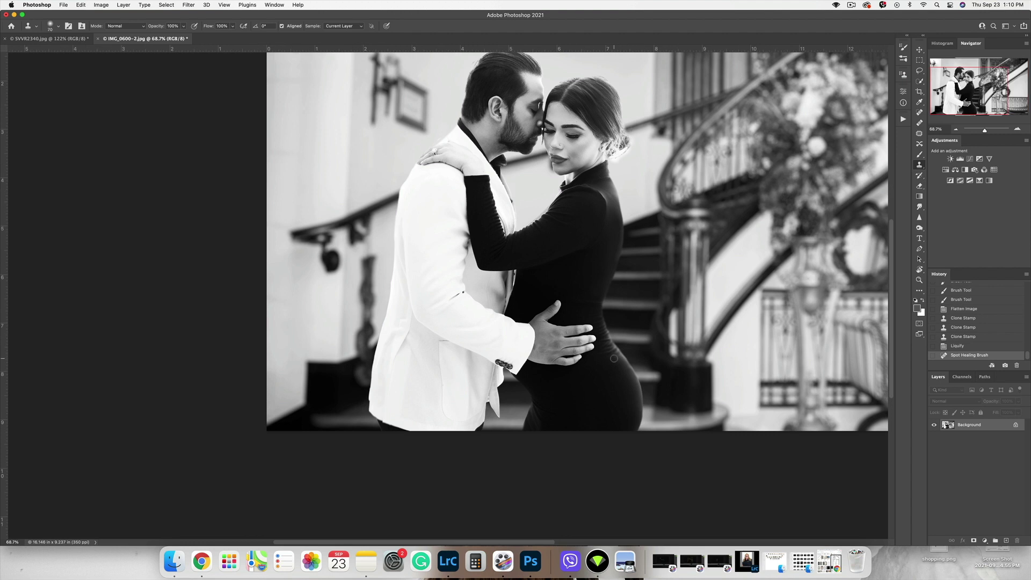
key(])
key(])
key(])
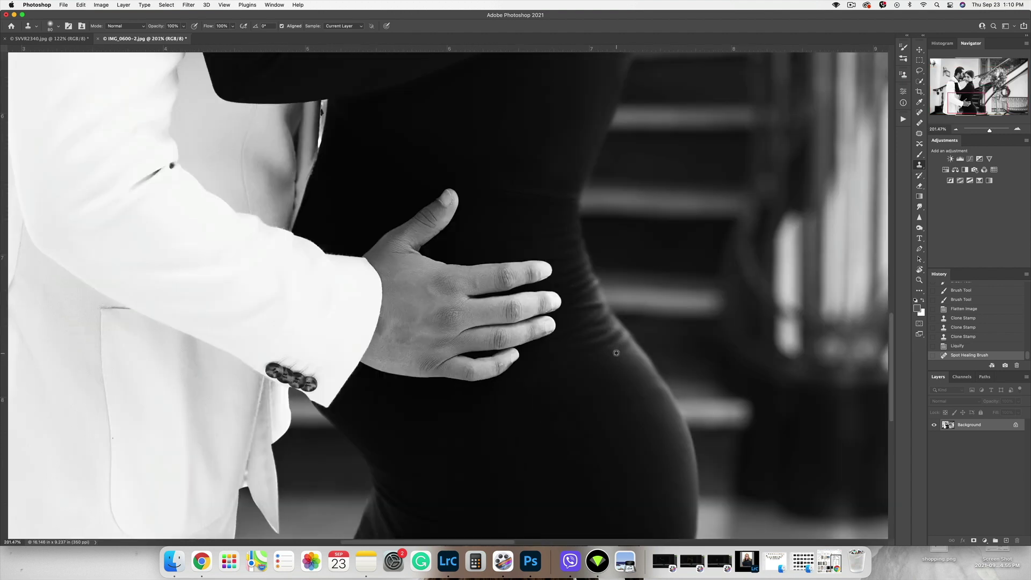
click(640, 380)
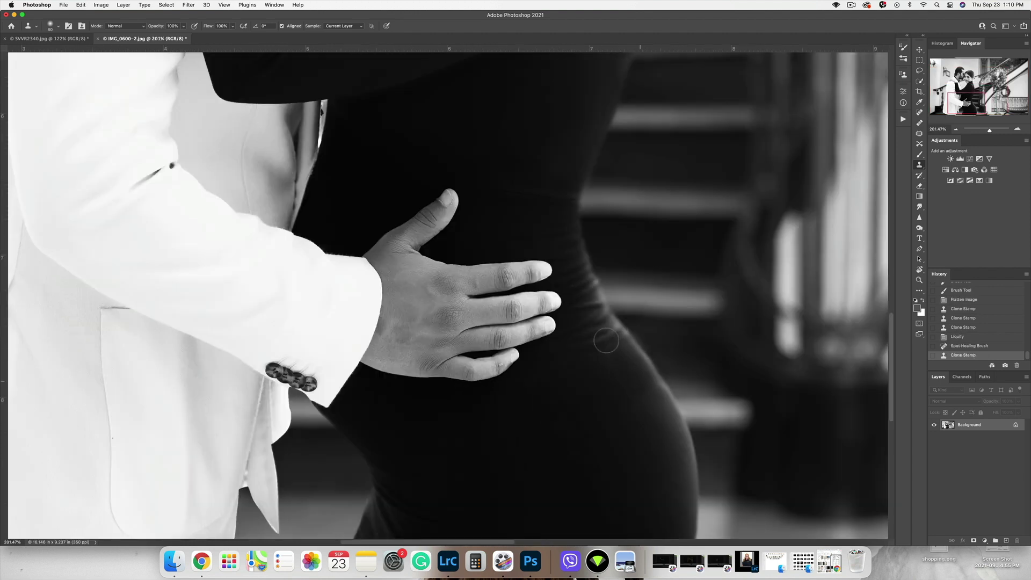
Smooth the dress edge between the woman's waist and hip with short Clone Stamp dabs from a freshly sampled source
drag(606, 341, 605, 330)
alt+click(592, 313)
click(603, 288)
click(605, 284)
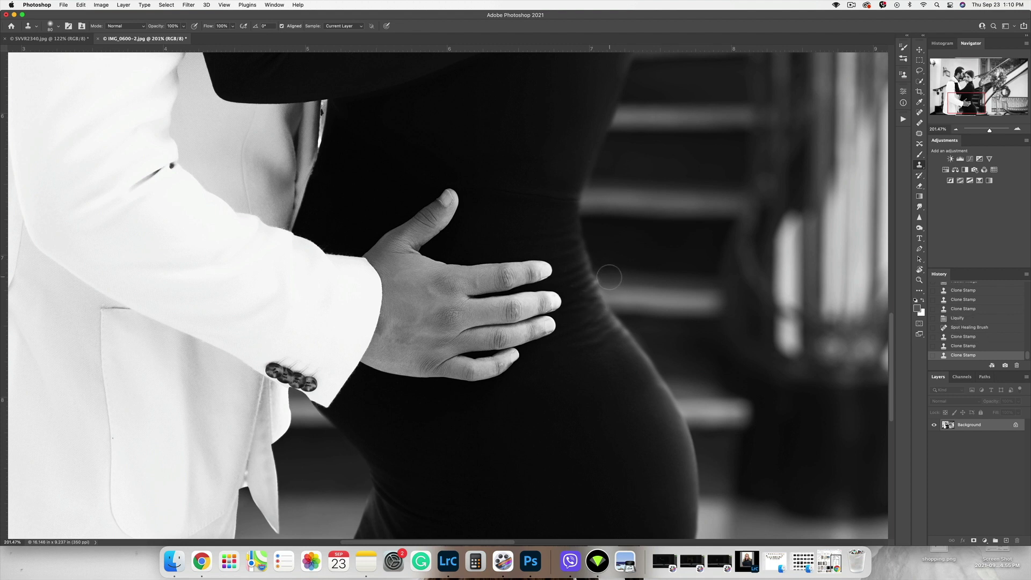
click(606, 280)
scroll(643, 235, down, 7)
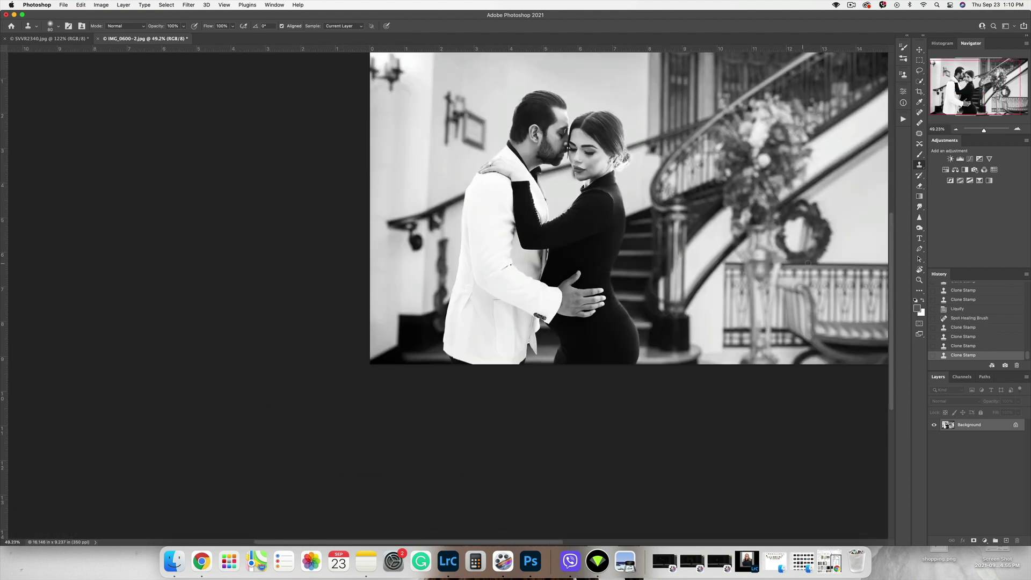
Adjust the contrast with a Curves layer whose upper point is at input 169, output 167, and flatten the image
click(920, 49)
scroll(601, 320, down, 2)
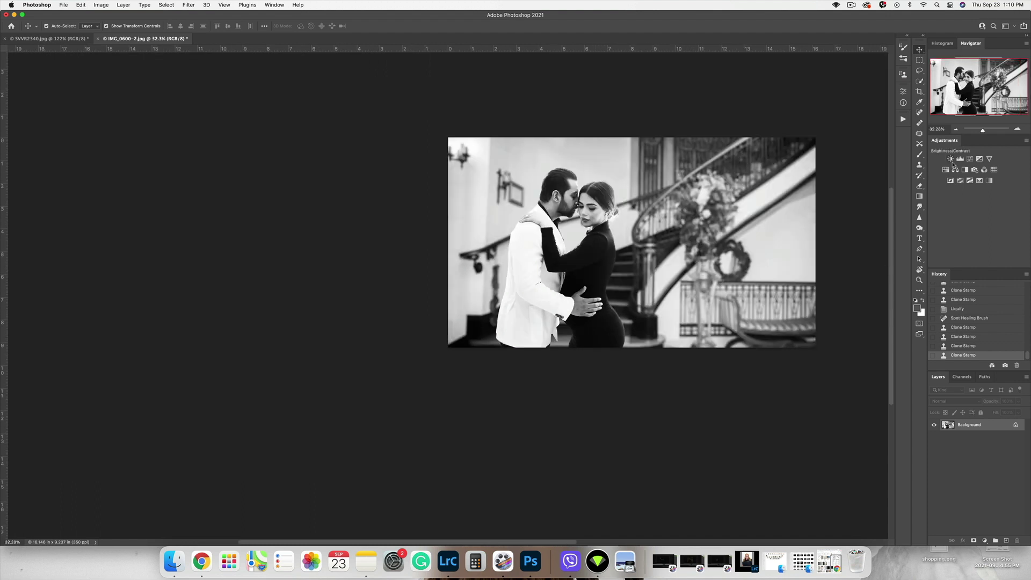
click(970, 159)
drag(840, 176, 864, 152)
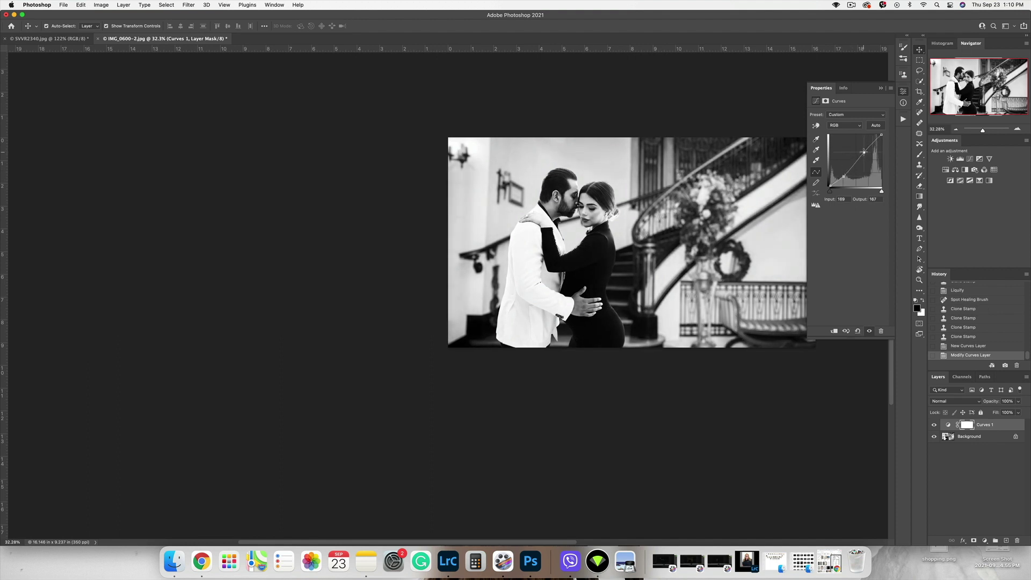
click(879, 89)
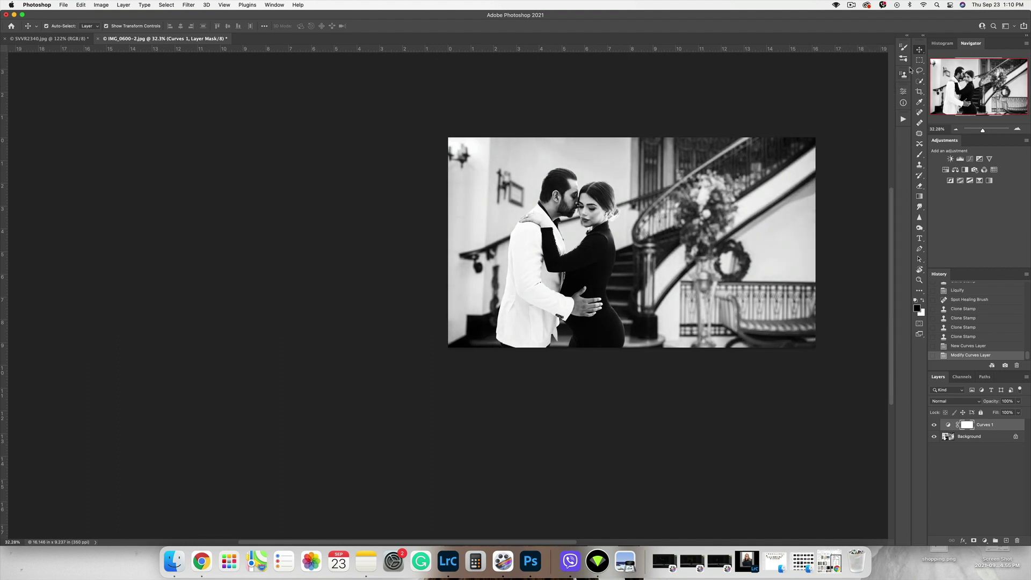
key(super+shift+e)
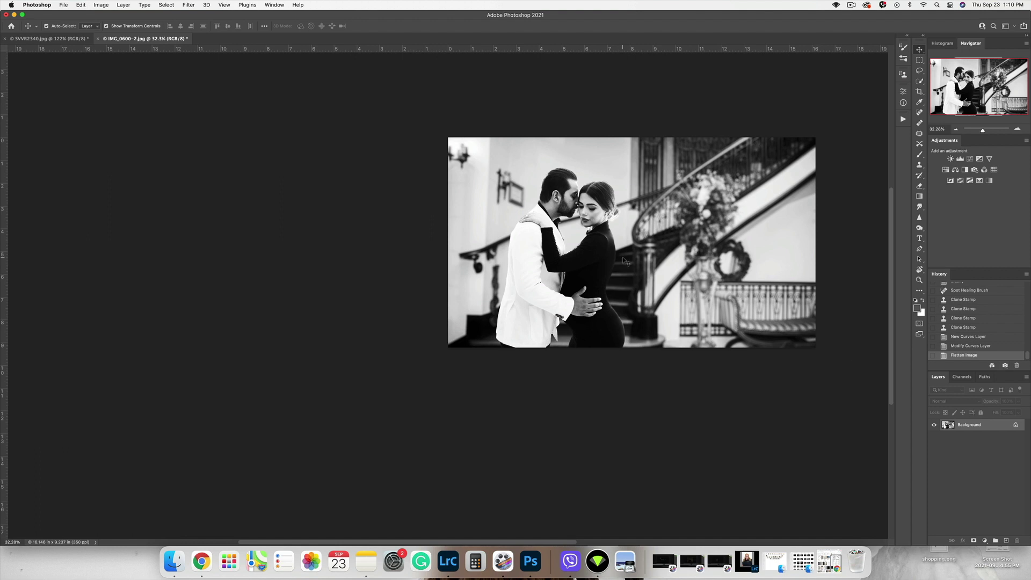
Run the Rich Edit Color Base action on the flattened image, compare its effect, and lower the group's opacity to 58%
key(super+a)
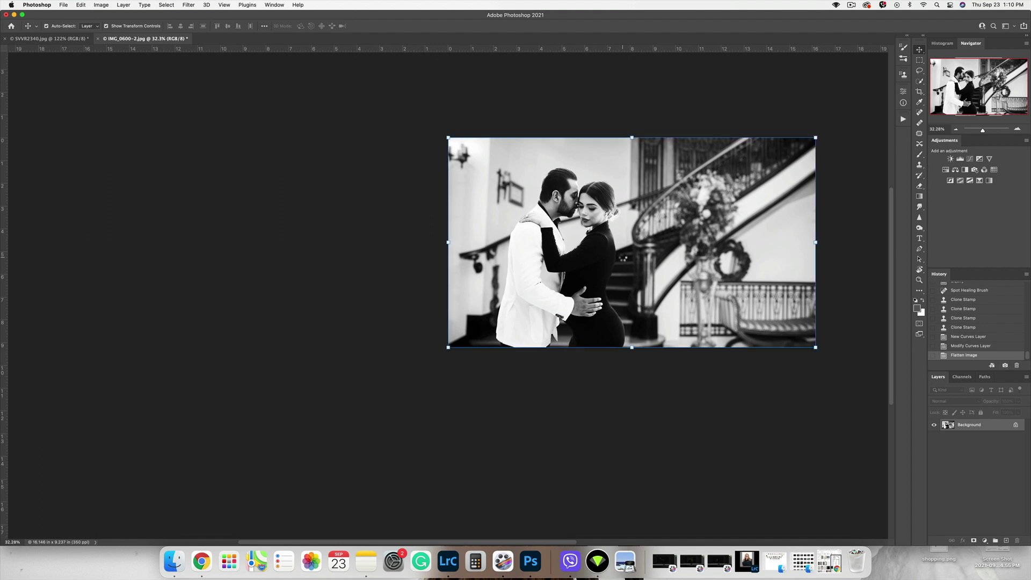
key(F2)
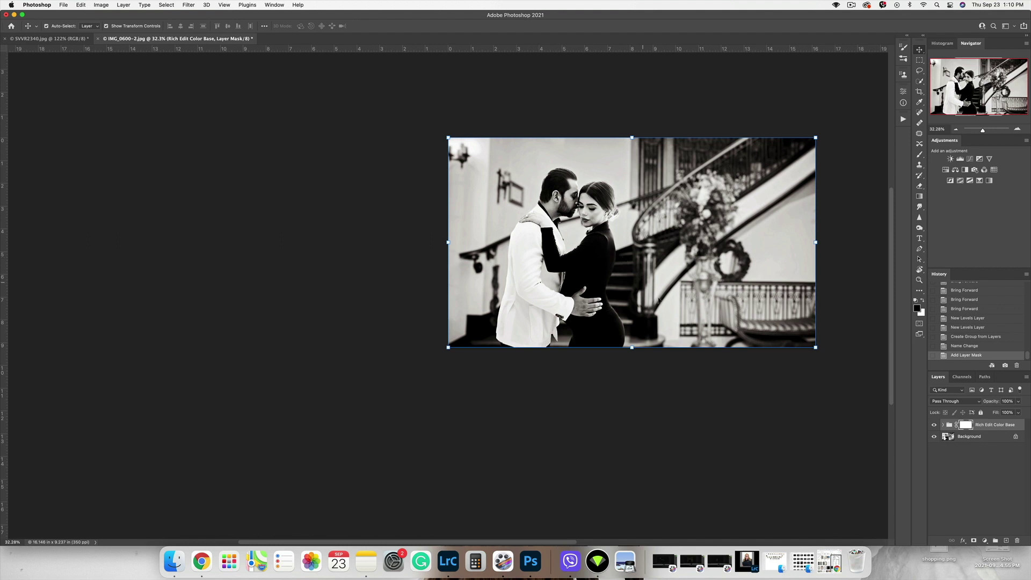
click(933, 425)
click(934, 425)
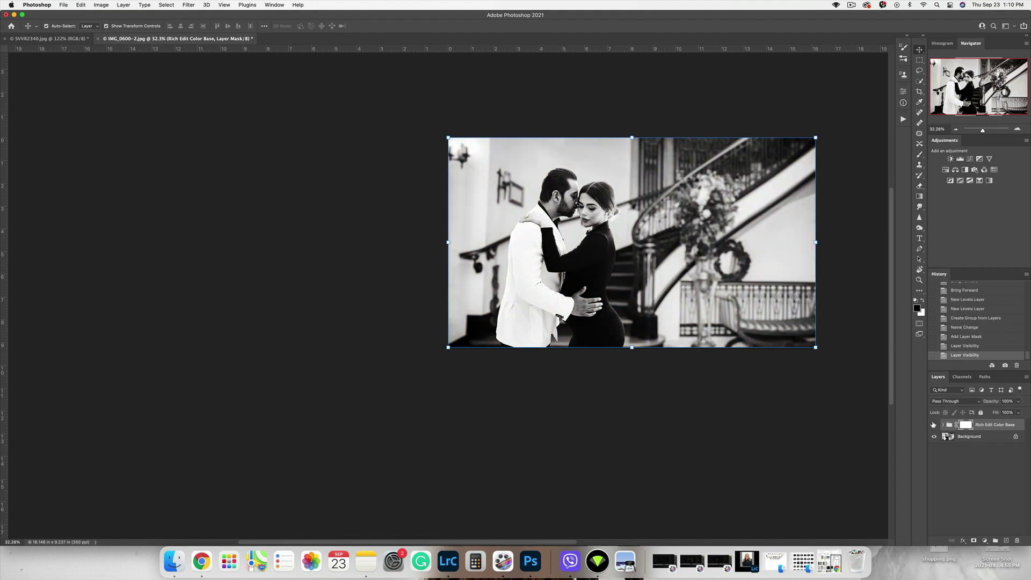
drag(990, 401, 986, 402)
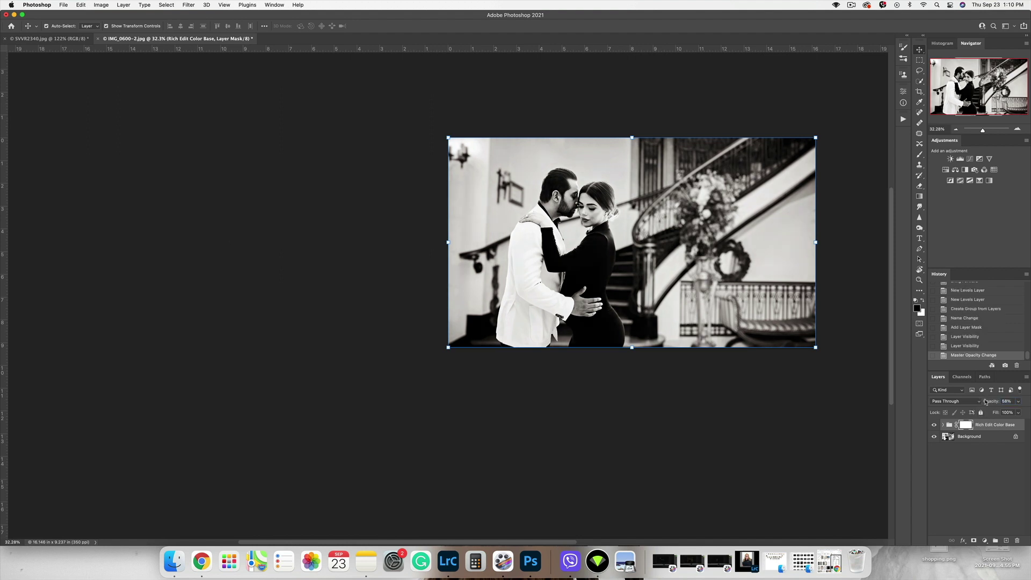
Add a Black & White adjustment layer with the Default preset above the Rich Edit group and compare its effect
click(965, 169)
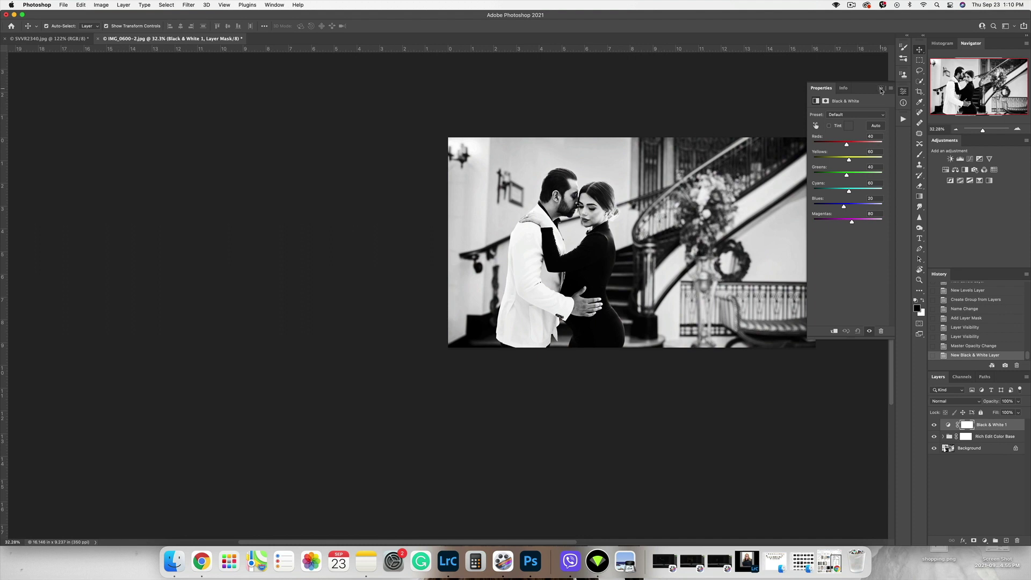
click(880, 90)
click(934, 424)
click(934, 425)
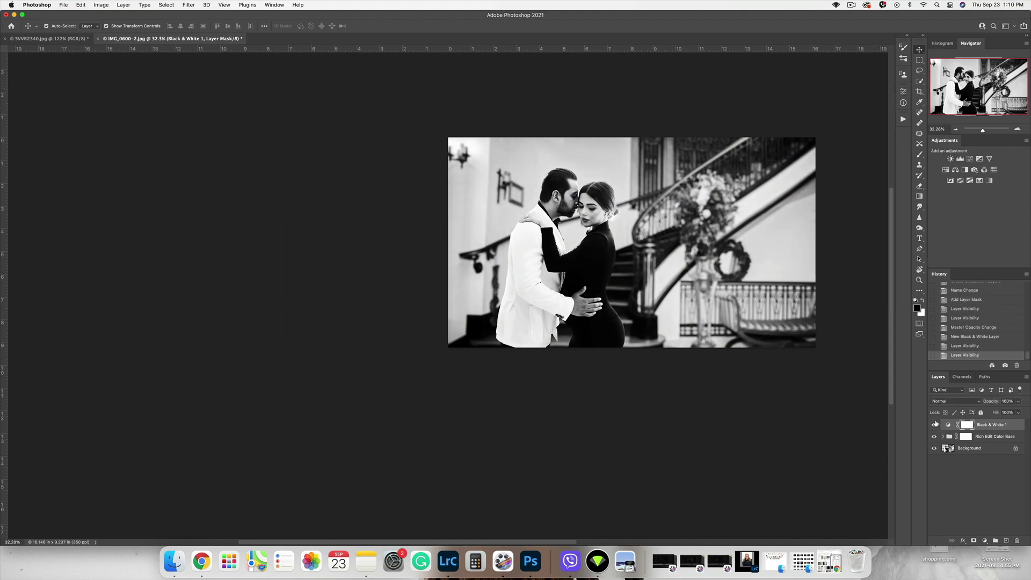
Set the Rich Edit Color Base group's opacity to 100% and compare the image with and without both adjustments
click(959, 440)
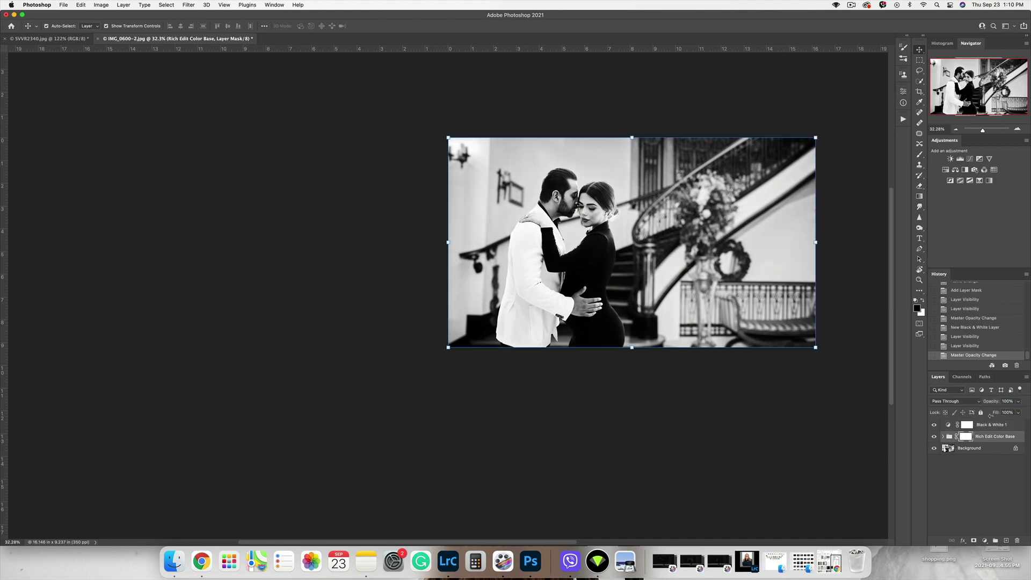
click(935, 437)
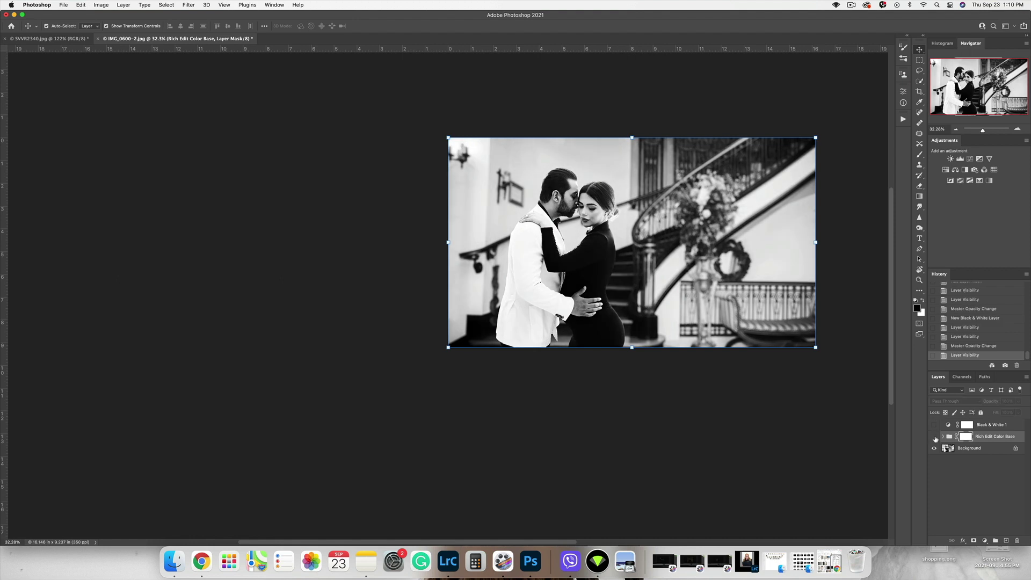
click(934, 425)
click(870, 138)
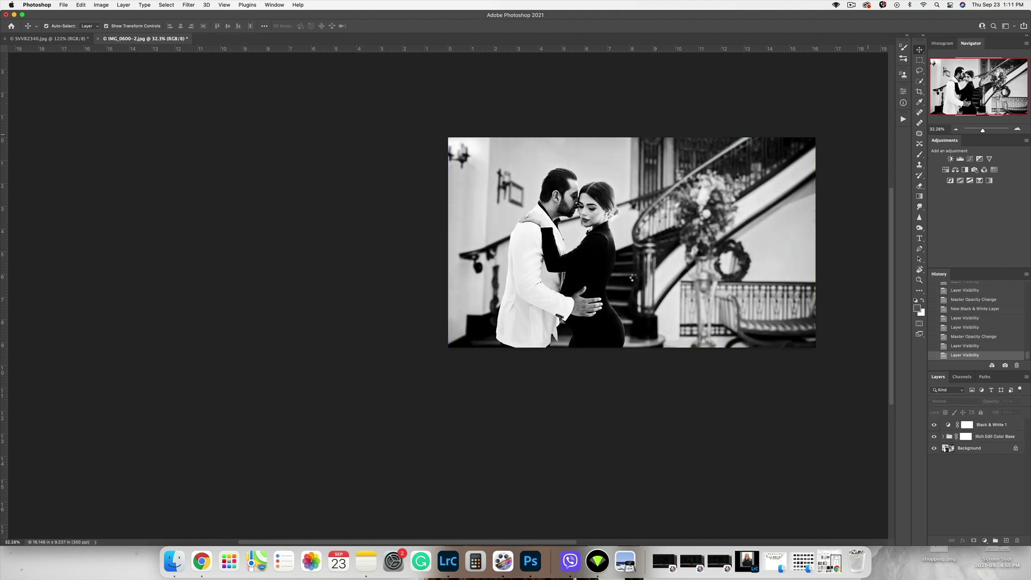
Review the whole original photo in SVVR2340.jpg with its lasso selection undone, and return to the composite in IMG_0600-2.jpg
click(59, 39)
key(super+0)
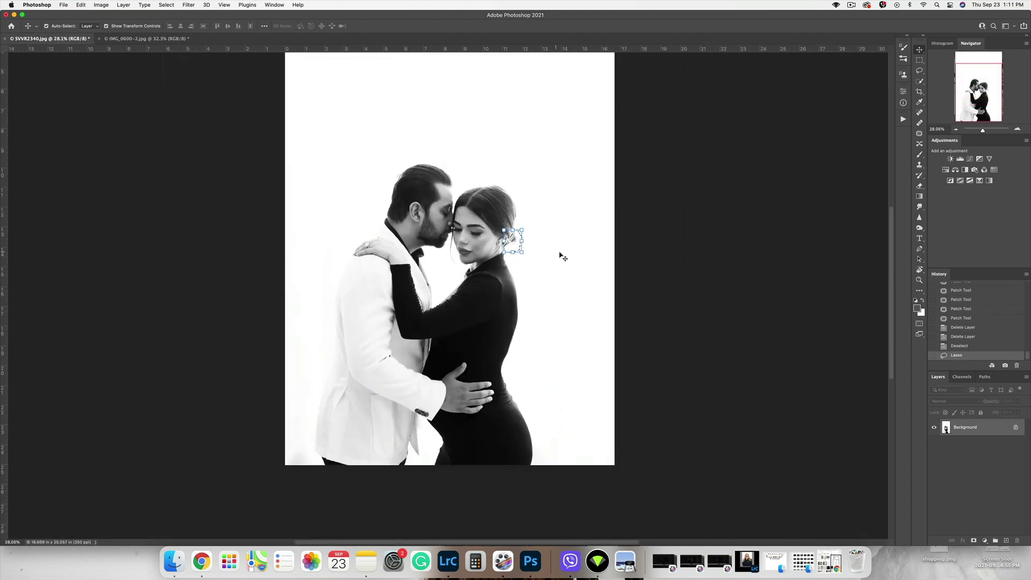
click(980, 348)
key(super+minus)
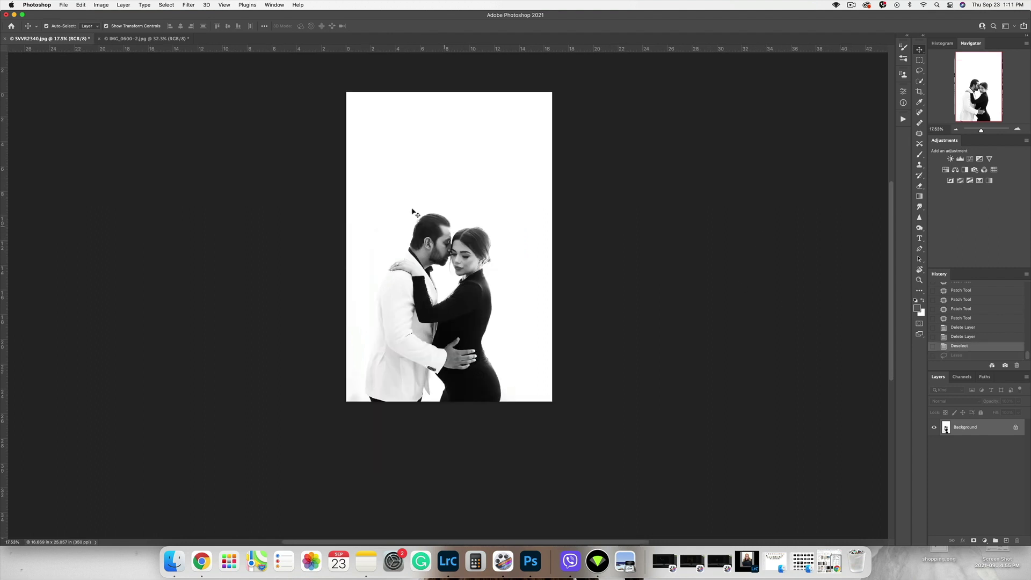
click(173, 40)
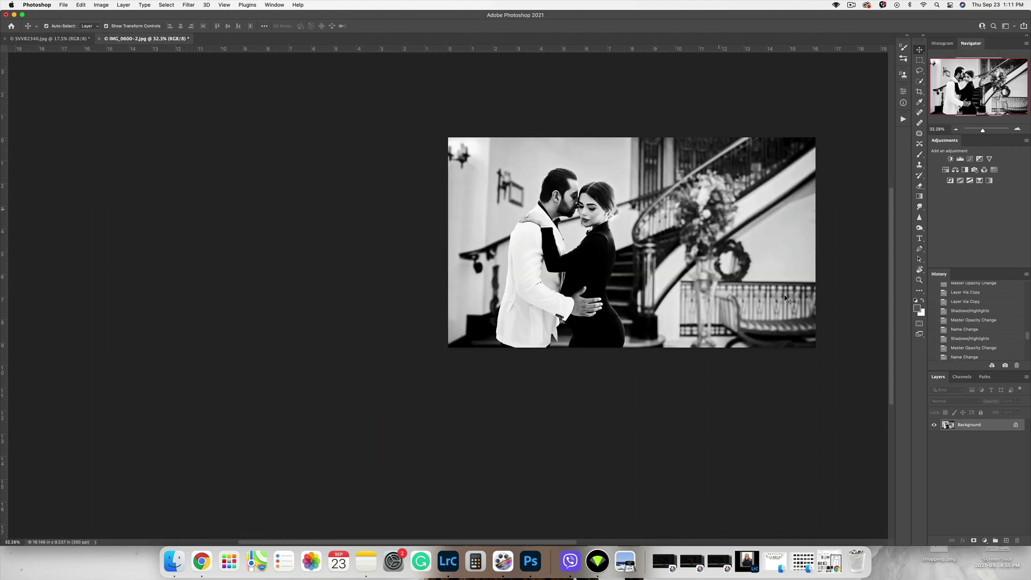